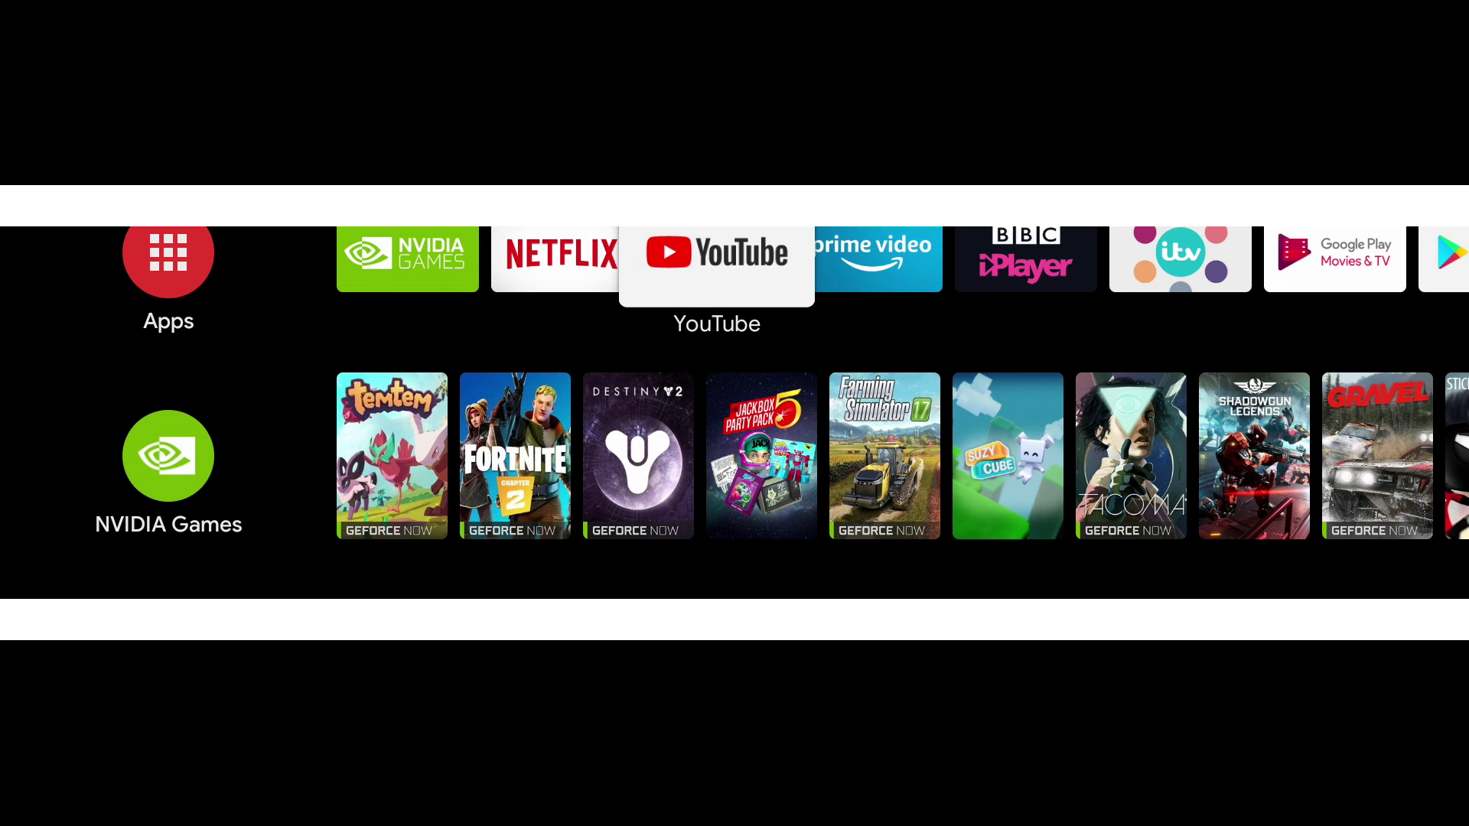
- Browse the home apps row across Prime Video and BBC iPlayer, ending on Prime Video
key("Right")
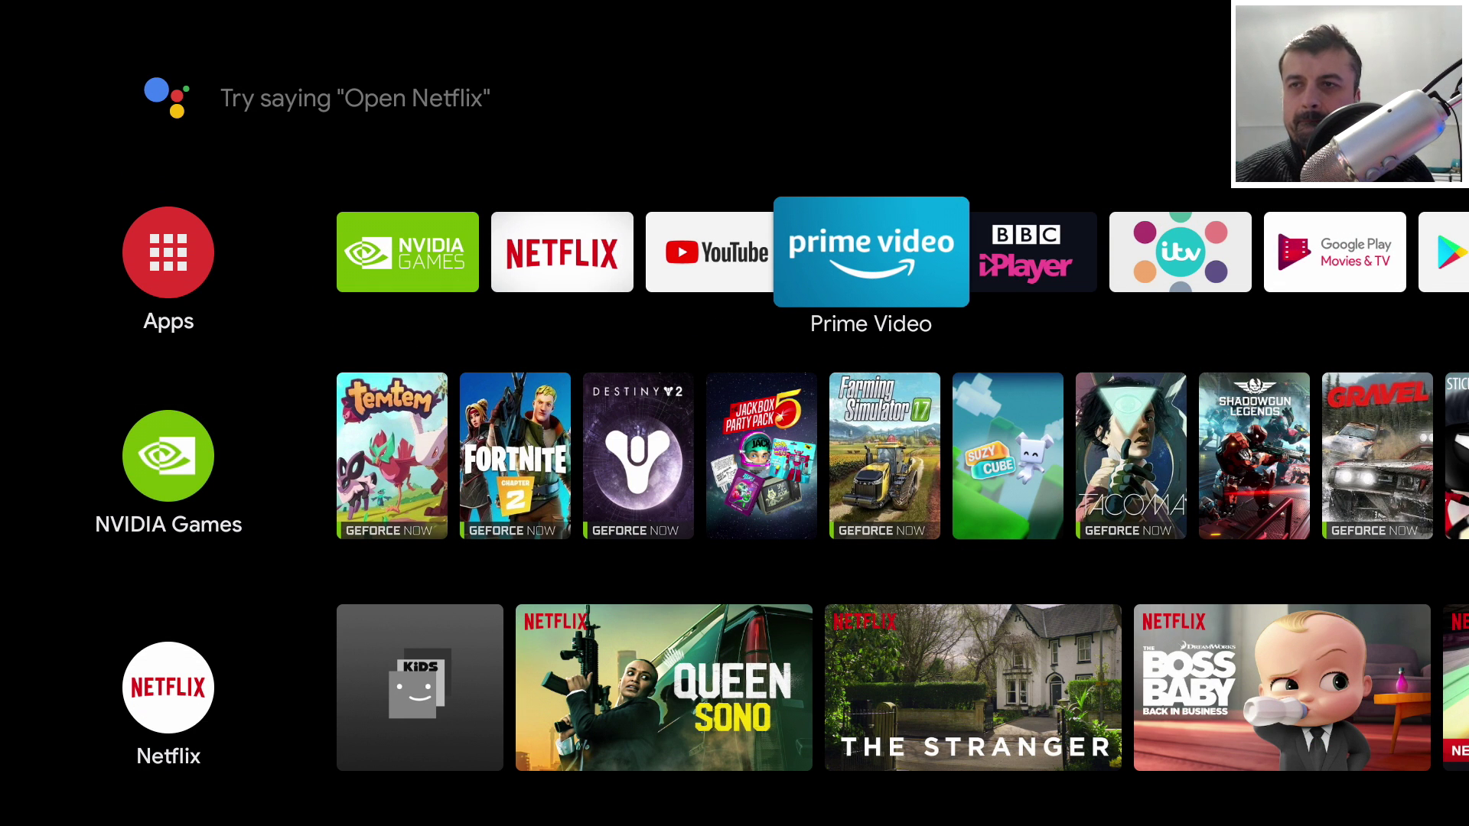
key("Right")
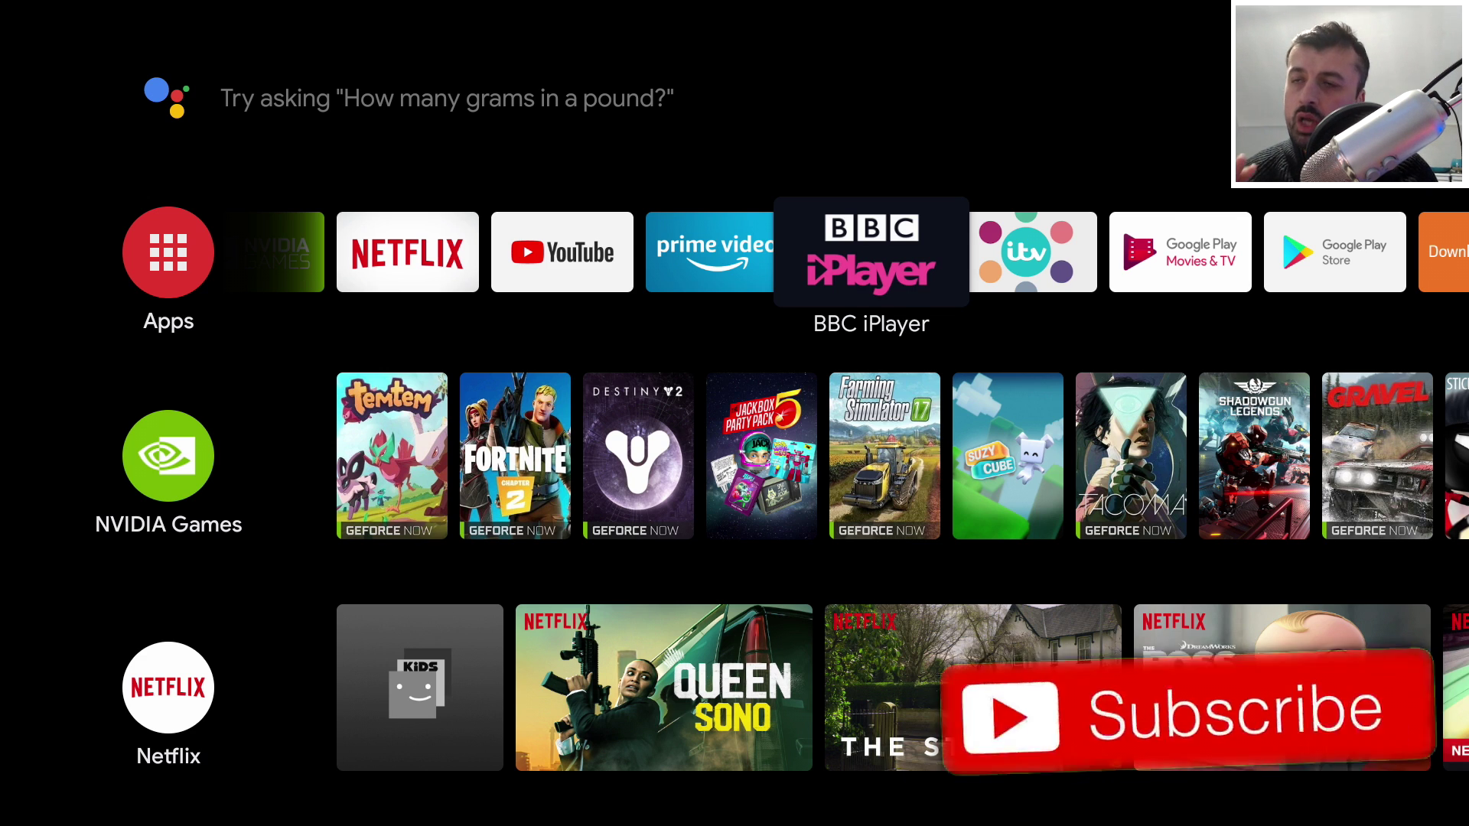
key("Left")
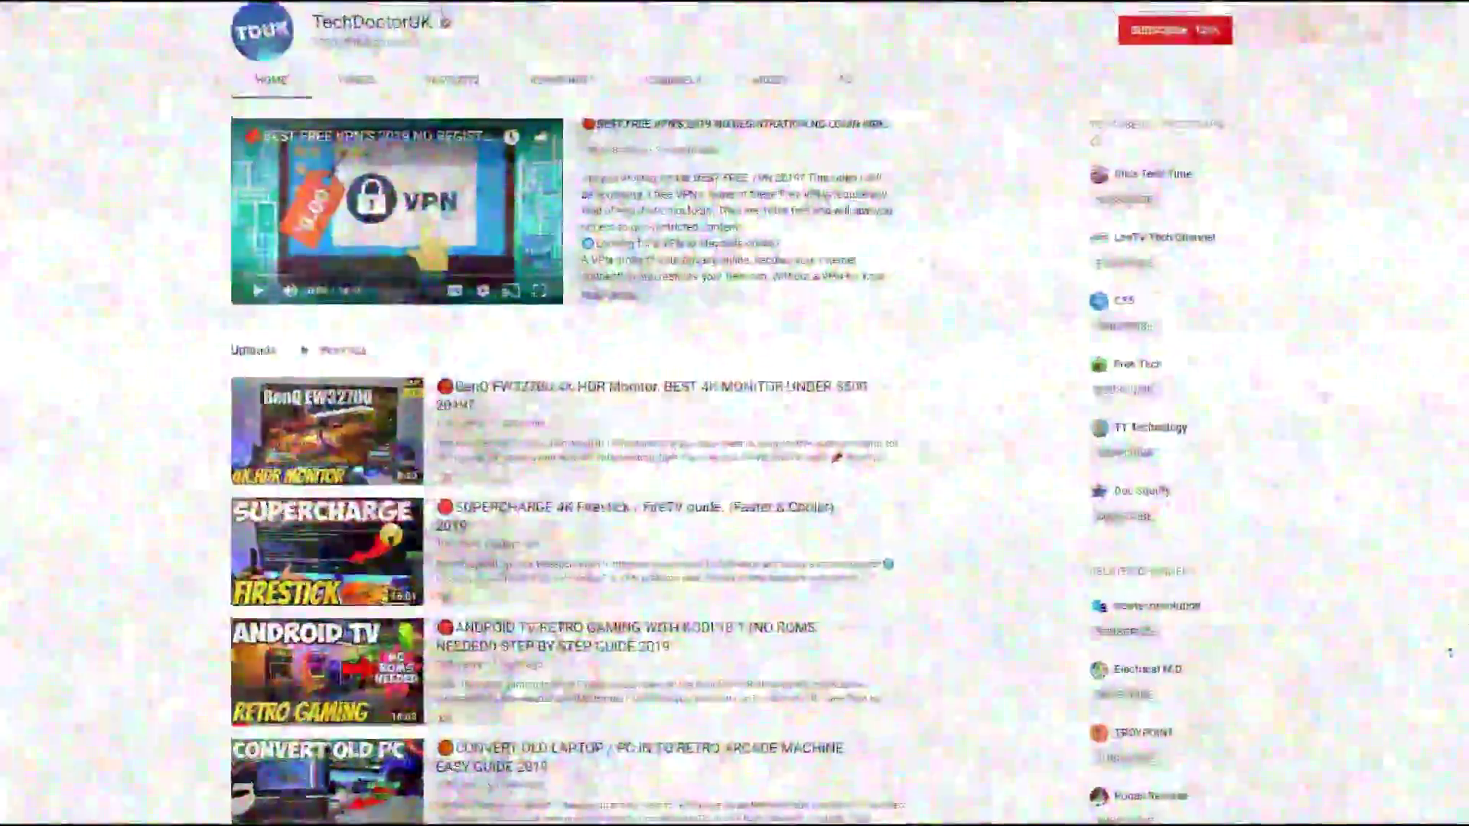
- Subscribe to TechDoctorUK and enable the bell for every new video
scroll(1447, 651, "up", 3)
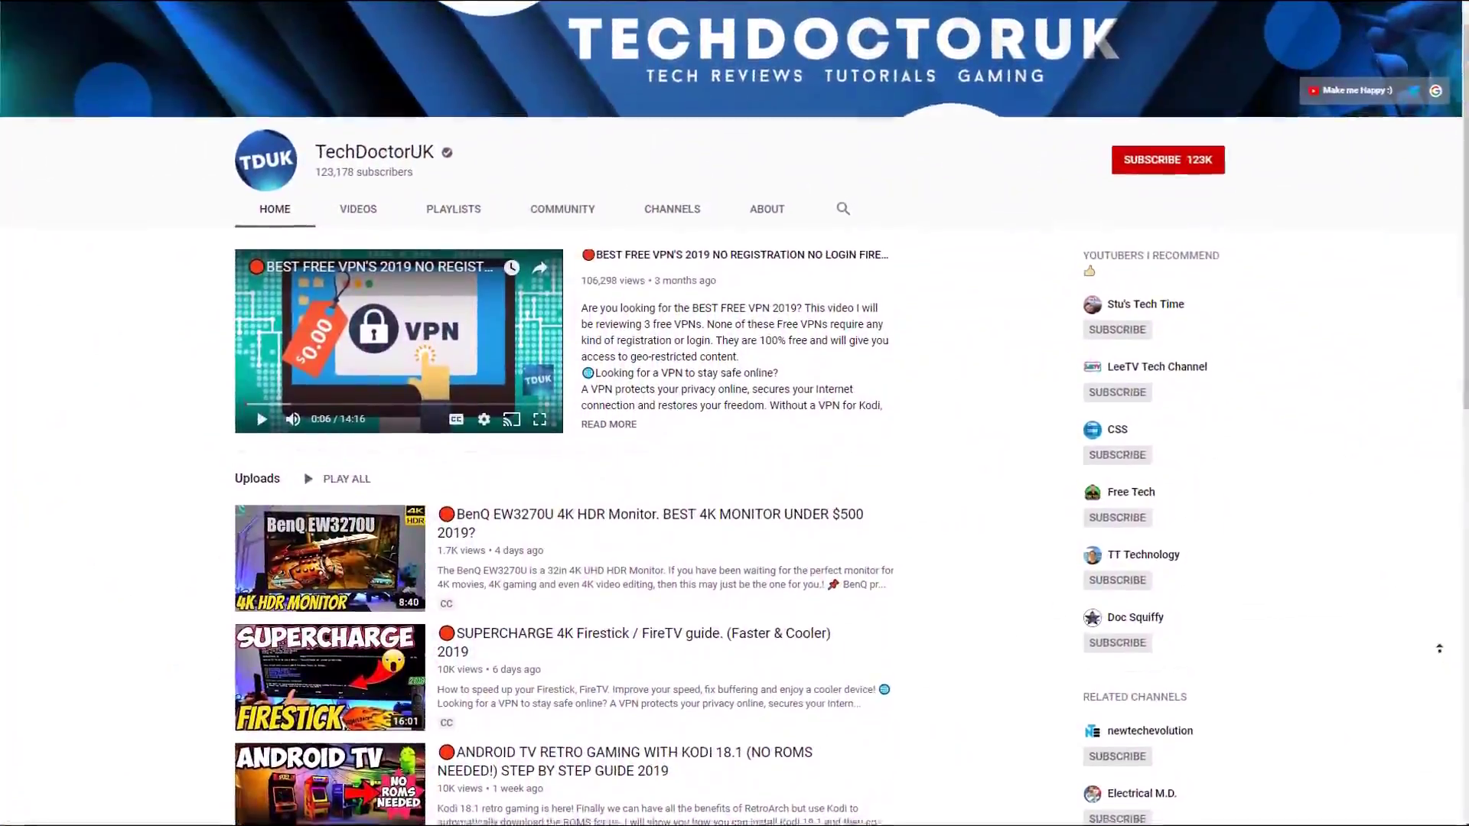
scroll(1436, 648, "up", 2)
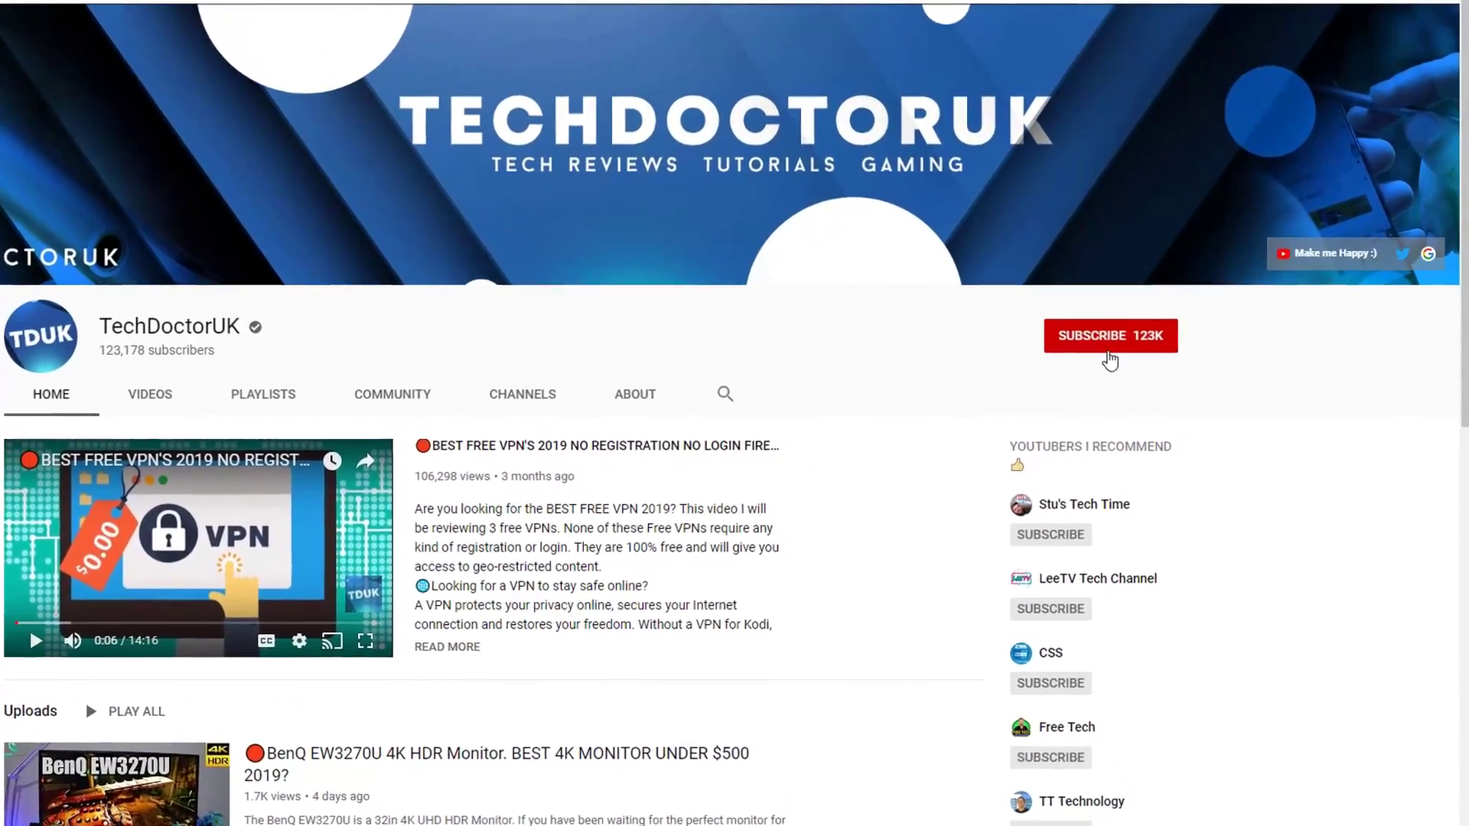
left_click(1109, 350)
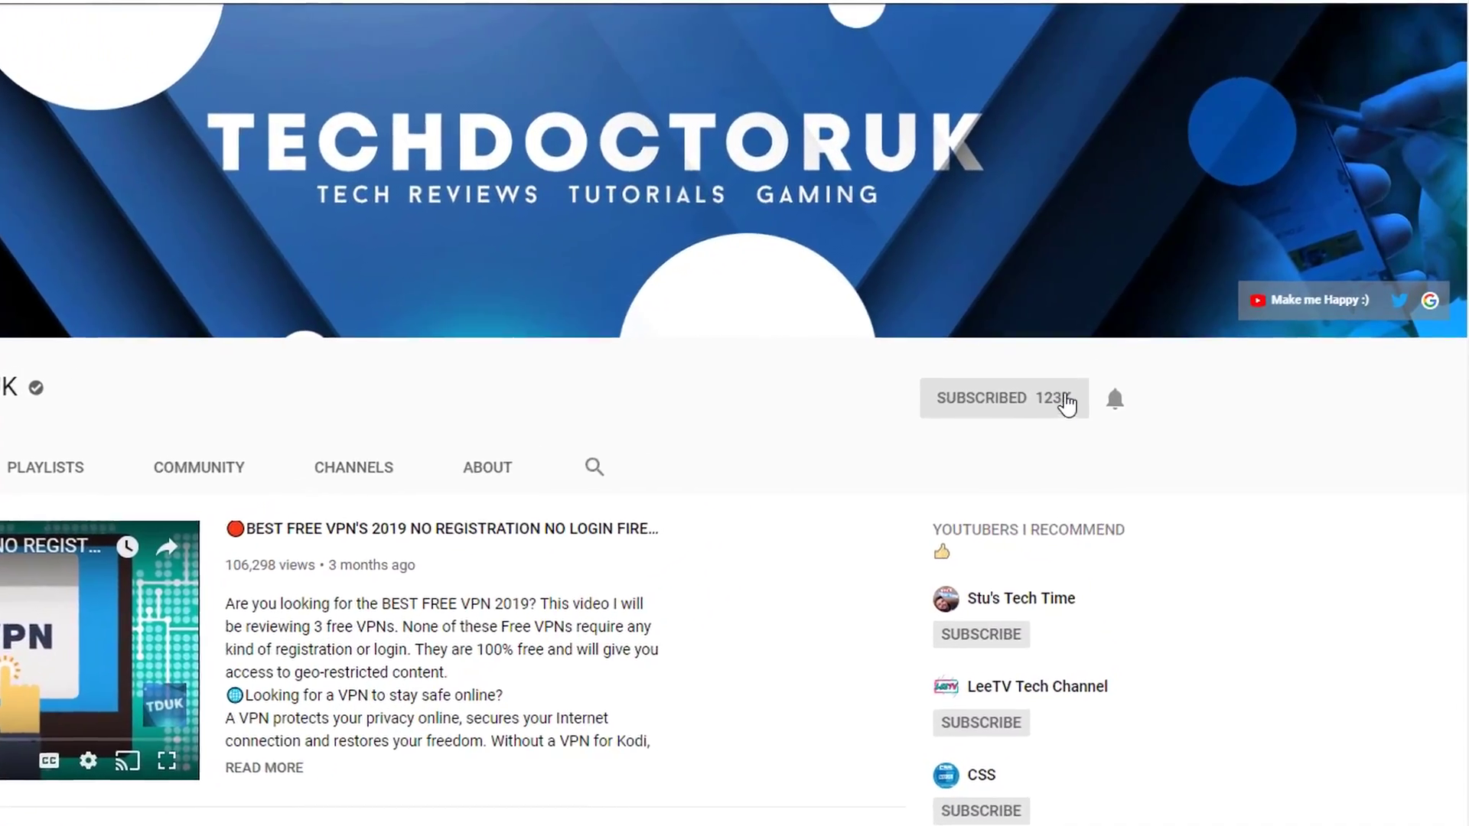
left_click(1100, 419)
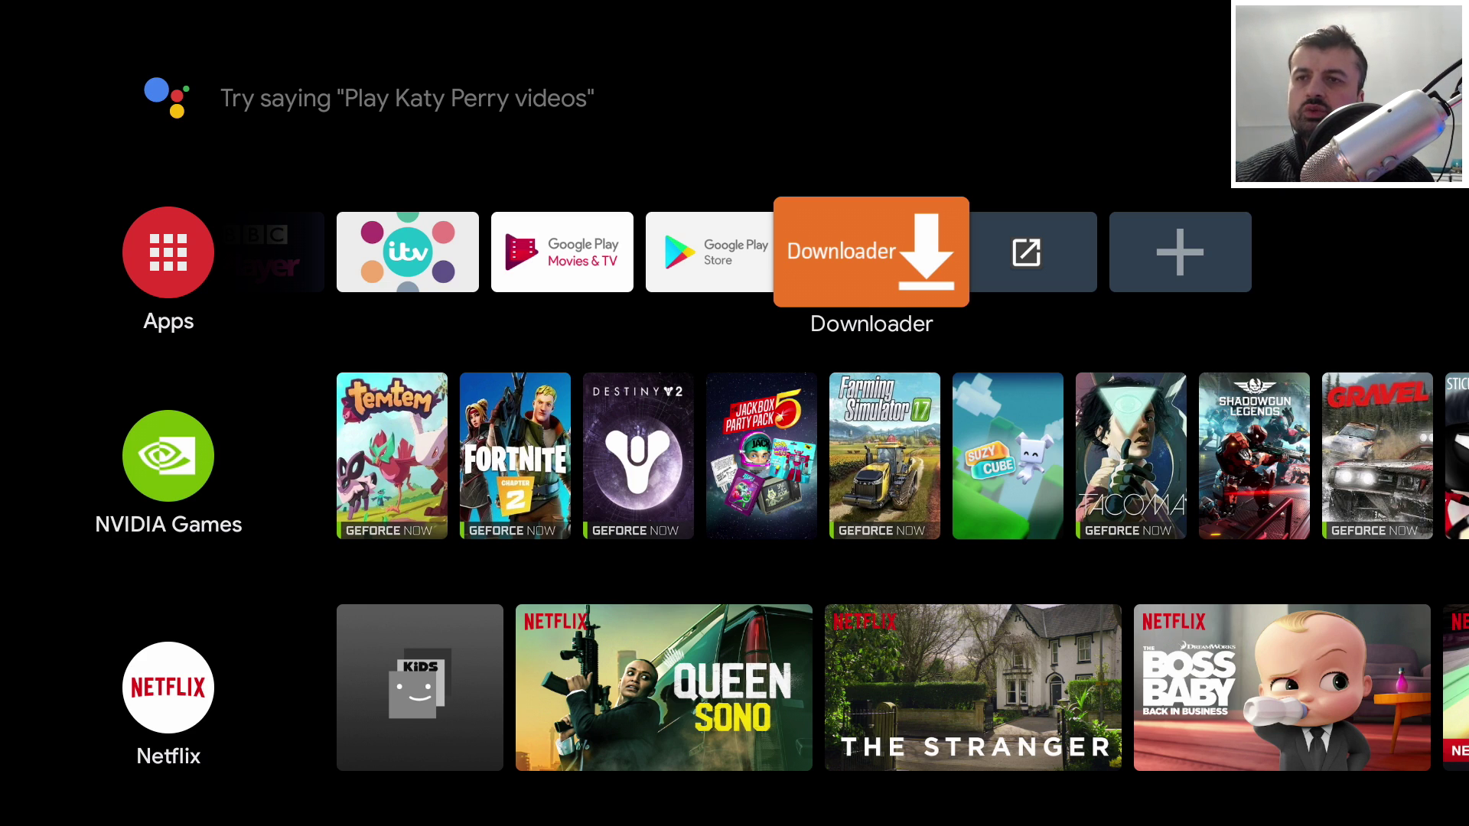
- Highlight the Downloader tile next to Play Store on the home apps row
key("Left")
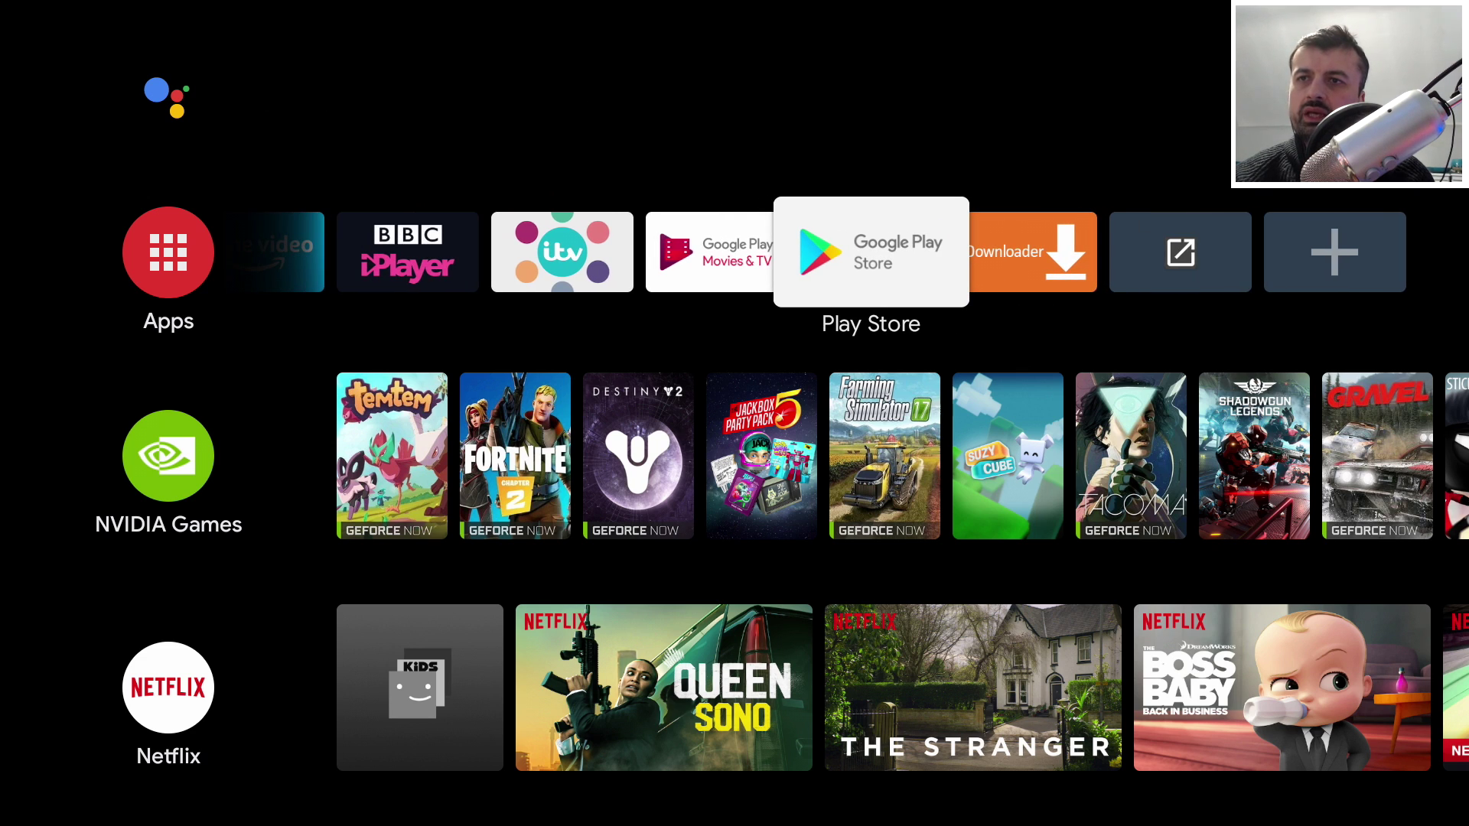
key("Right")
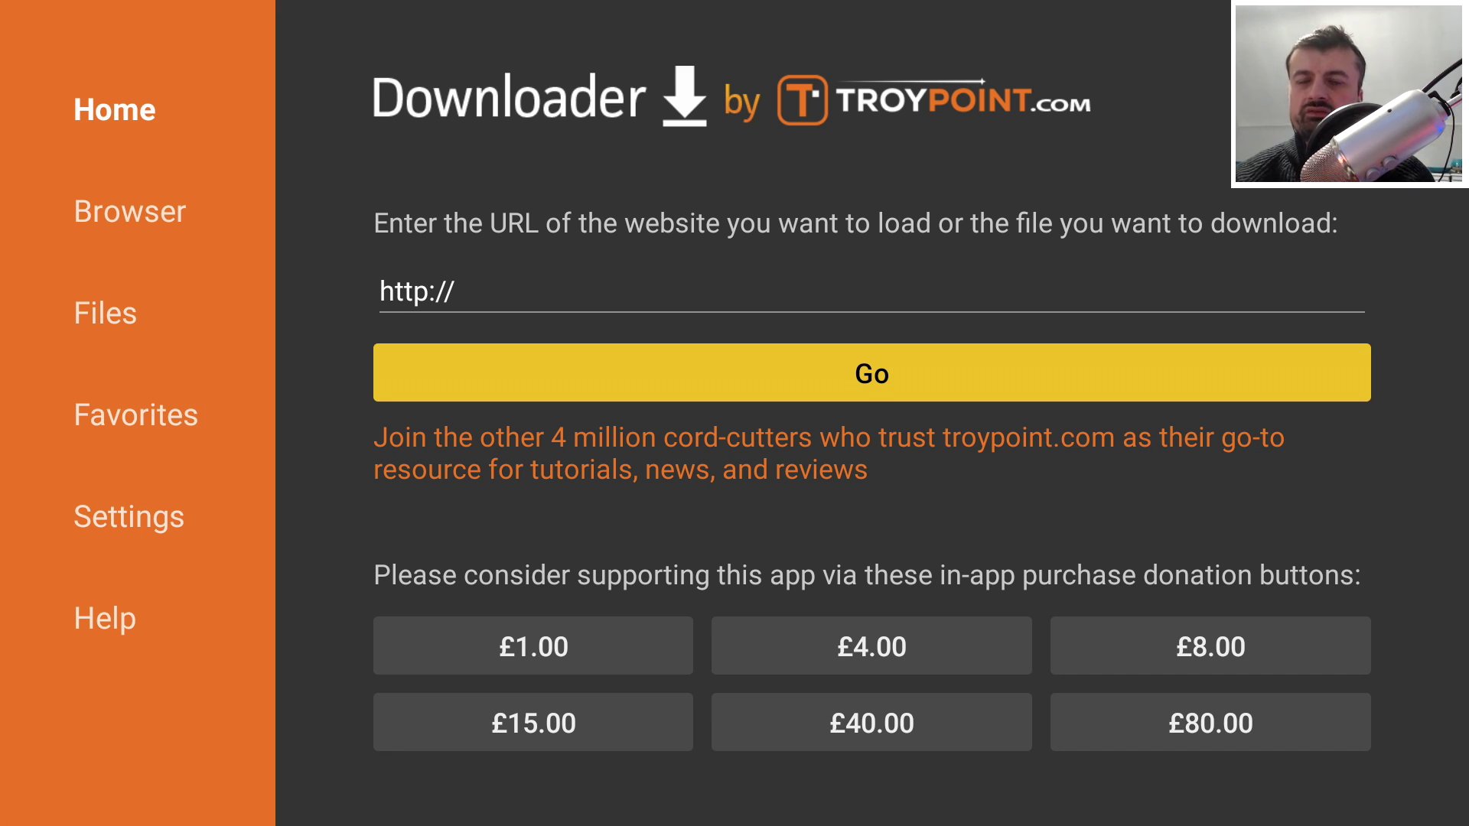
- In the URL field, type 'bit.yl.' with the on-screen keyboard
key("Up")
key("Return")
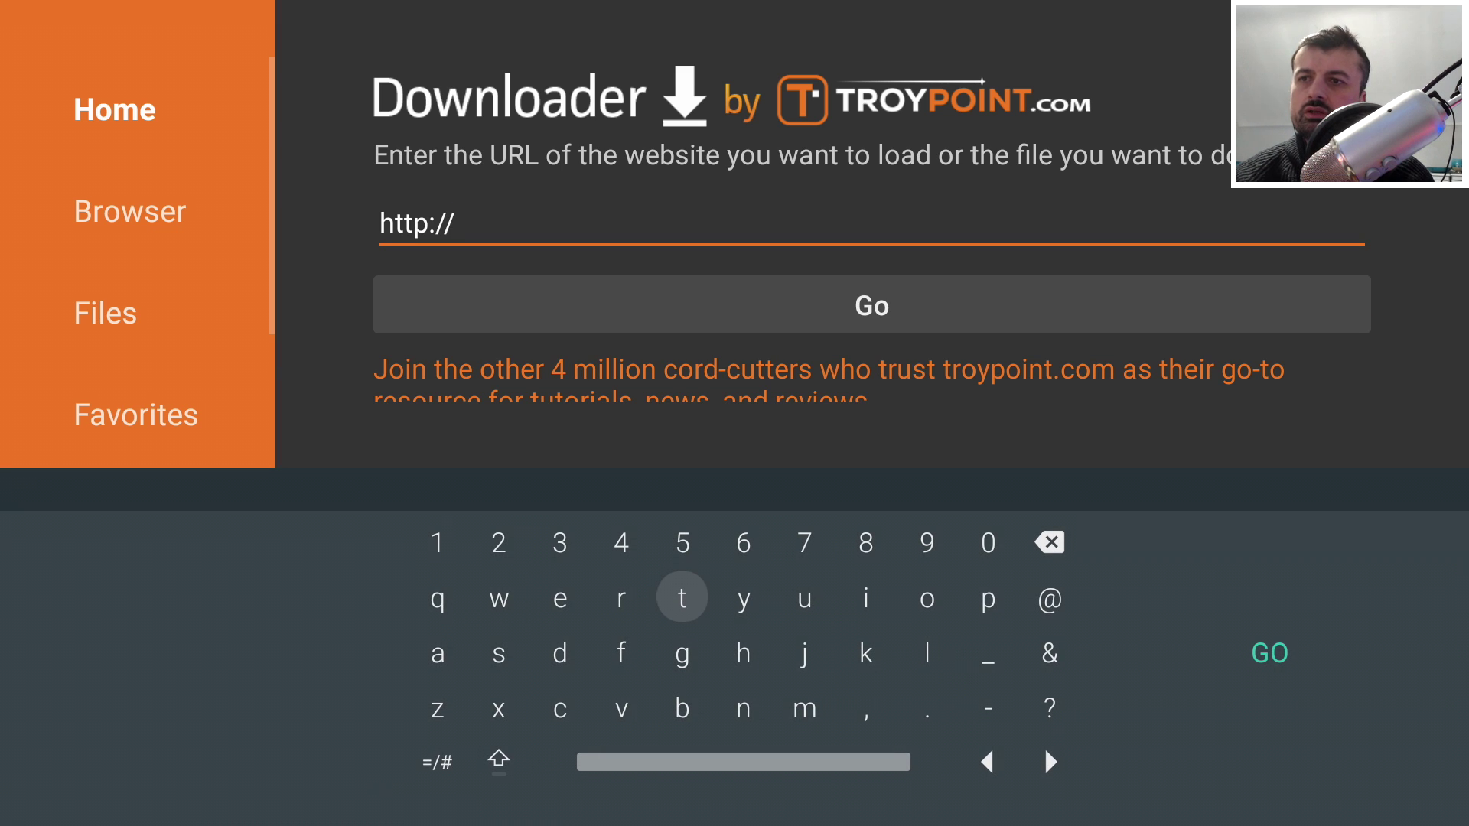
key("Left")
key("Left")
key("Down")
key("Right")
key("Right")
key("Down")
key("Return")
key("Right")
key("Right")
key("Up")
key("Up")
key("Return")
key("Left")
key("Left")
key("Left")
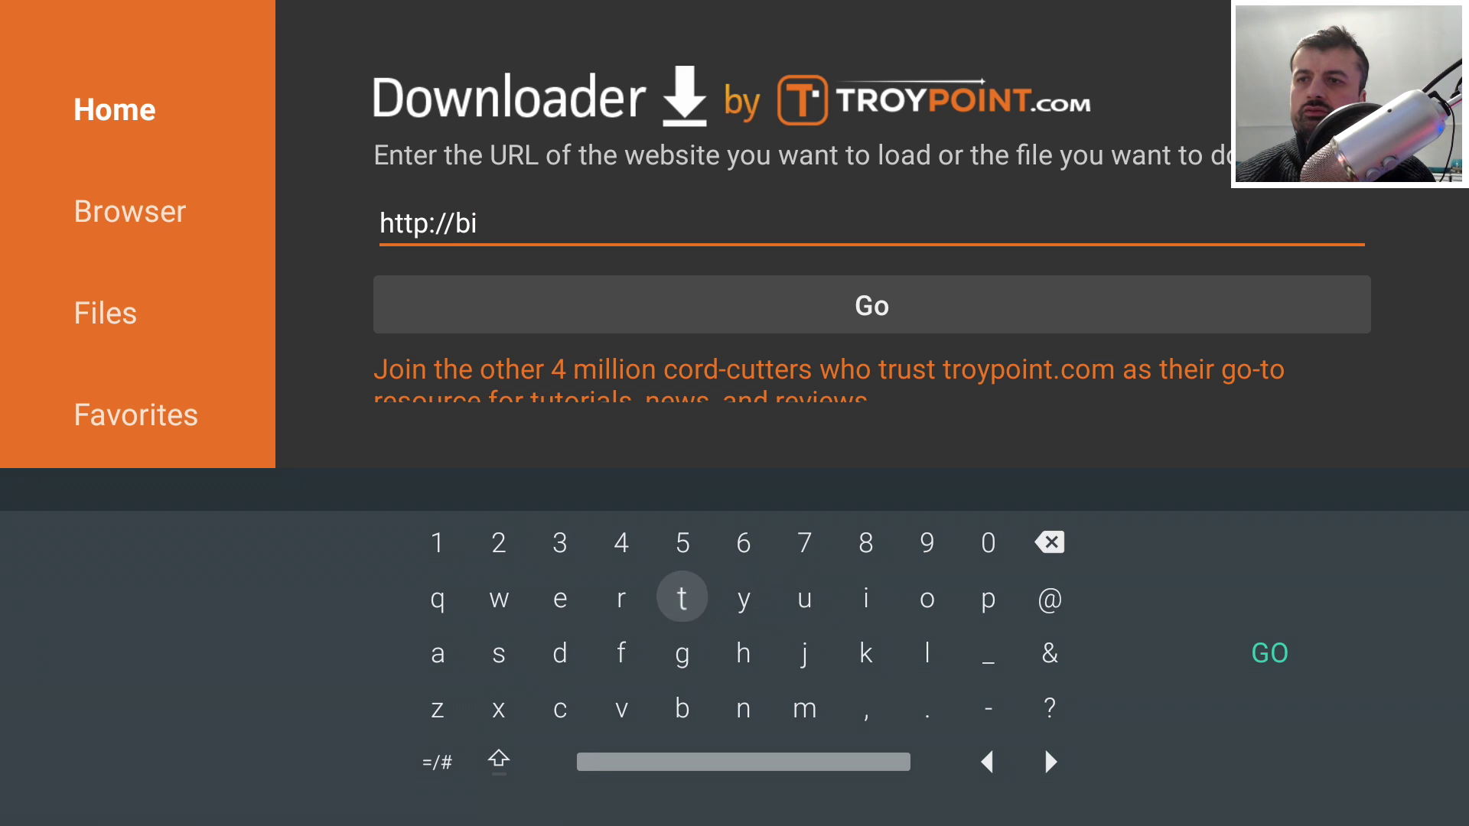
key("Return")
key("Down")
key("Down")
key("Right")
key("Right")
key("Right")
key("Right")
key("Return")
key("Left")
key("Left")
key("Left")
key("Up")
key("Up")
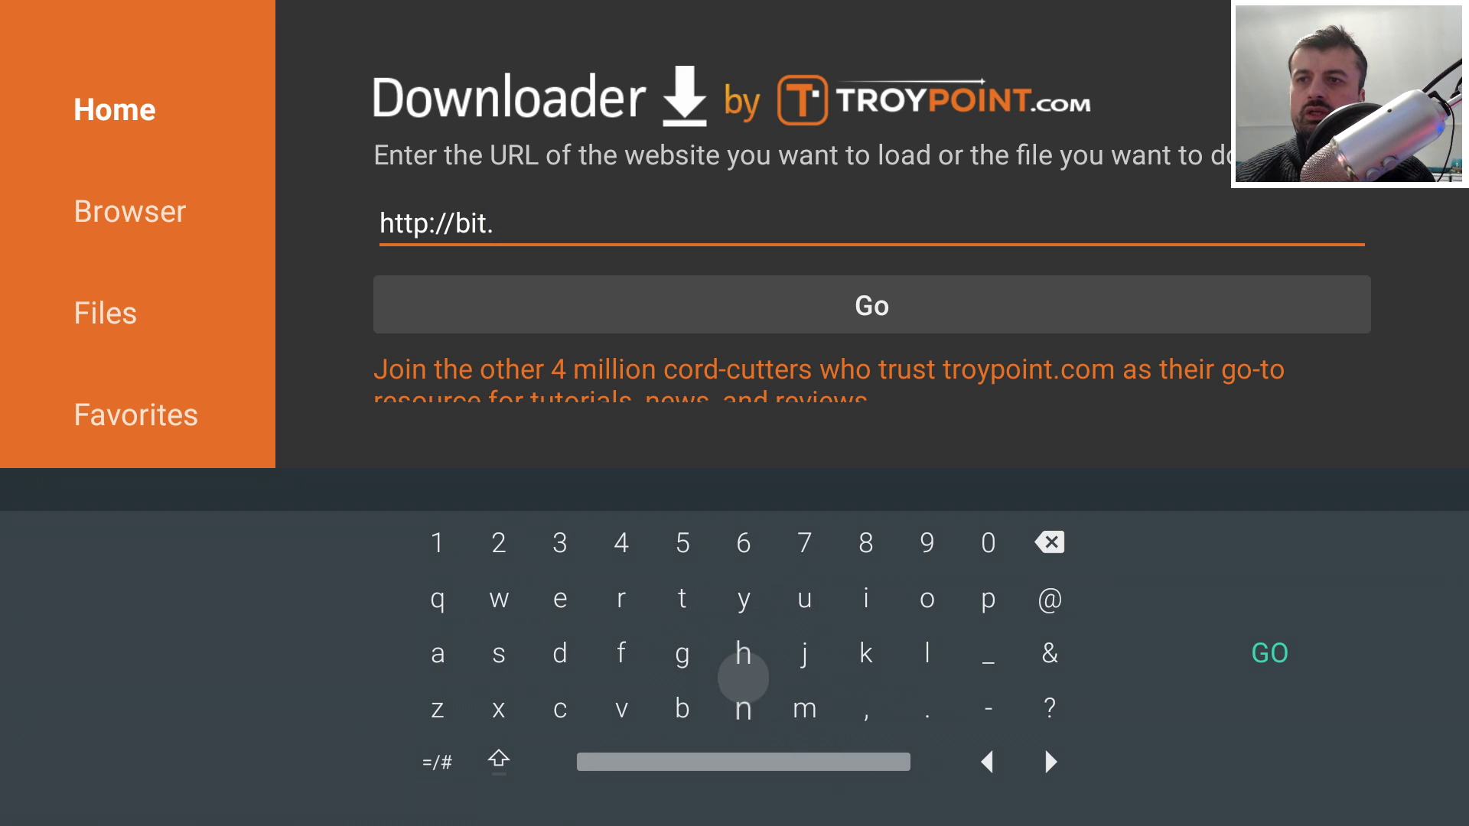
key("Return")
key("Down")
key("Right")
key("Right")
key("Right")
key("Return")
key("Down")
- Delete the mistyped 'yl.' and re-enter 'ly' so the field reads 'bit.ly'
key("Right")
key("Left")
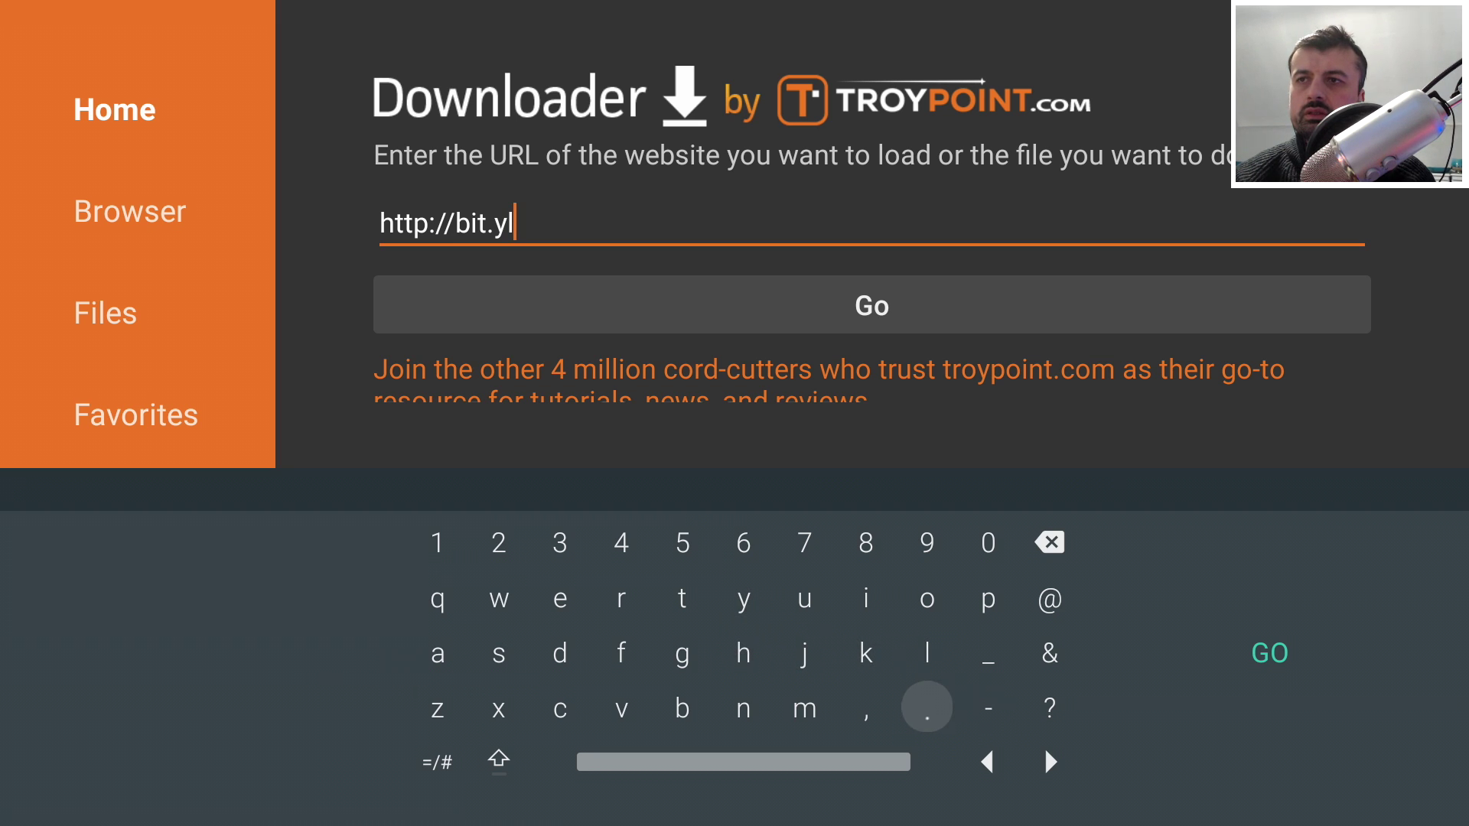
key("Return")
key("Left")
key("Down")
key("Left")
key("Up")
key("Up")
key("Up")
key("Up")
key("Right")
key("Right")
key("Right")
key("Right")
key("Right")
key("Right")
key("Right")
key("Right")
key("Right")
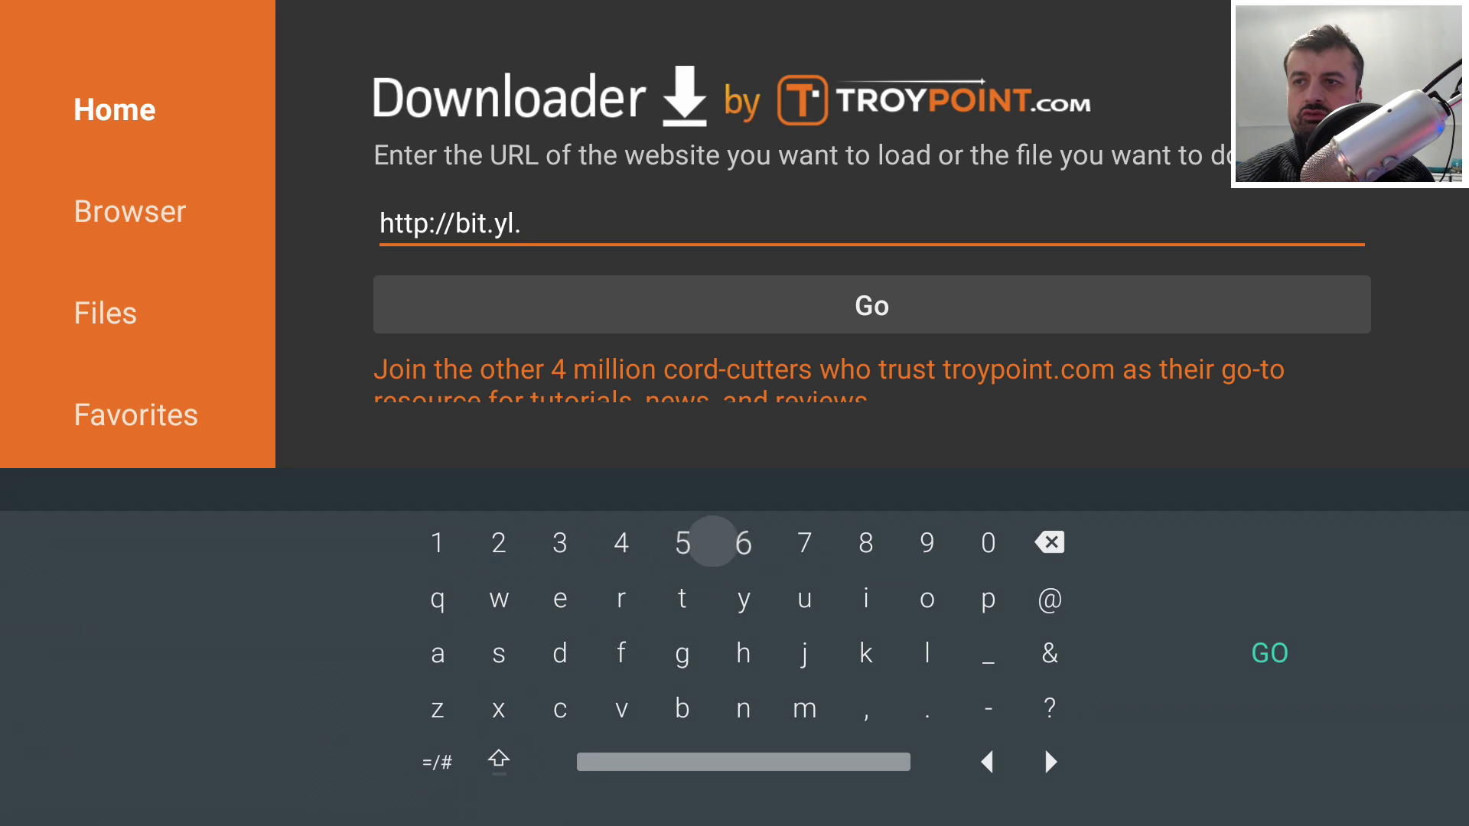
key("Return")
key("Down")
key("Up")
key("Return")
key("Down")
key("Down")
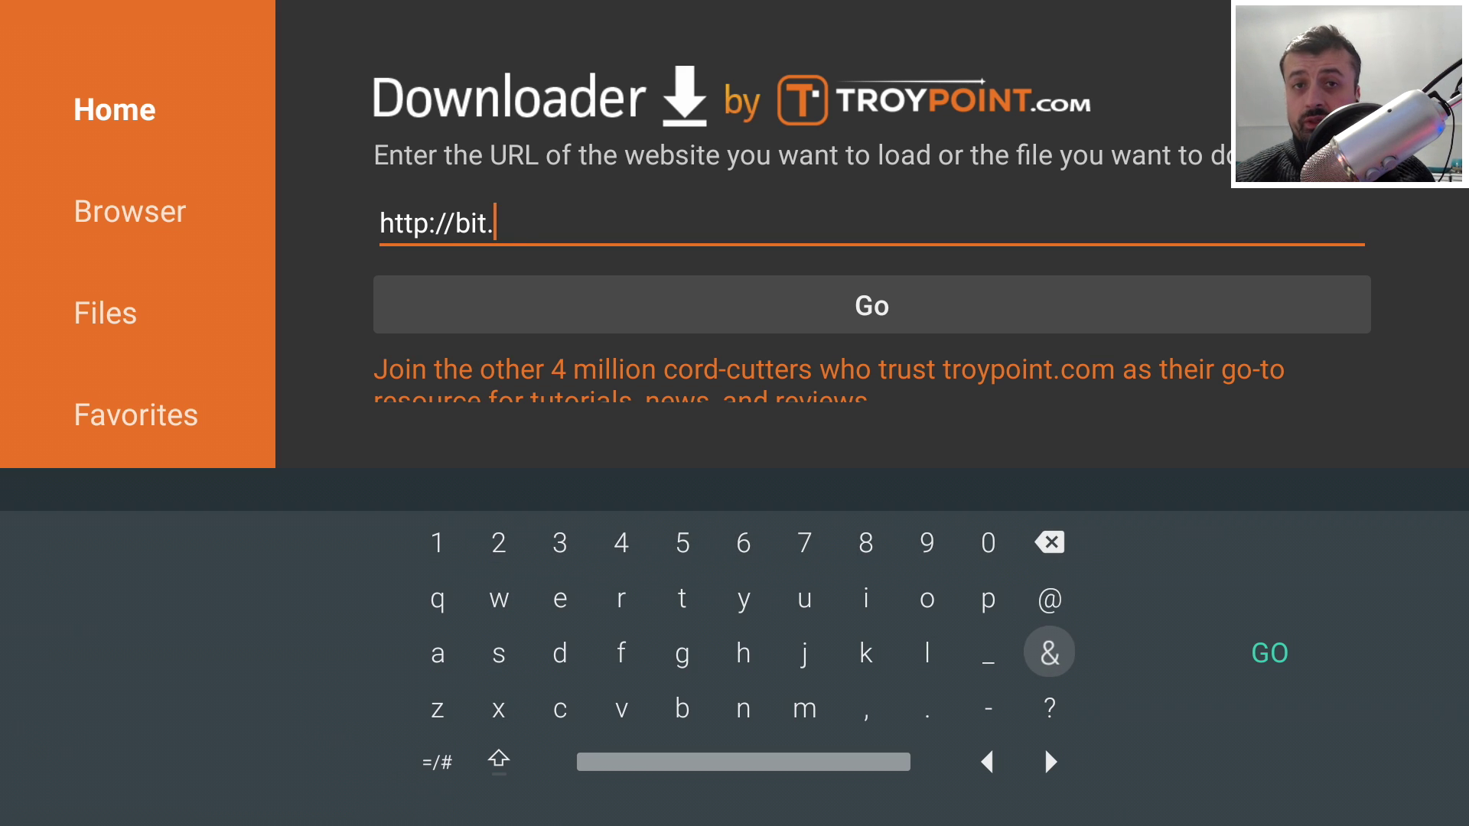
key("Left")
key("Left")
key("Return")
key("Up")
key("Left")
key("Left")
key("Left")
key("Left")
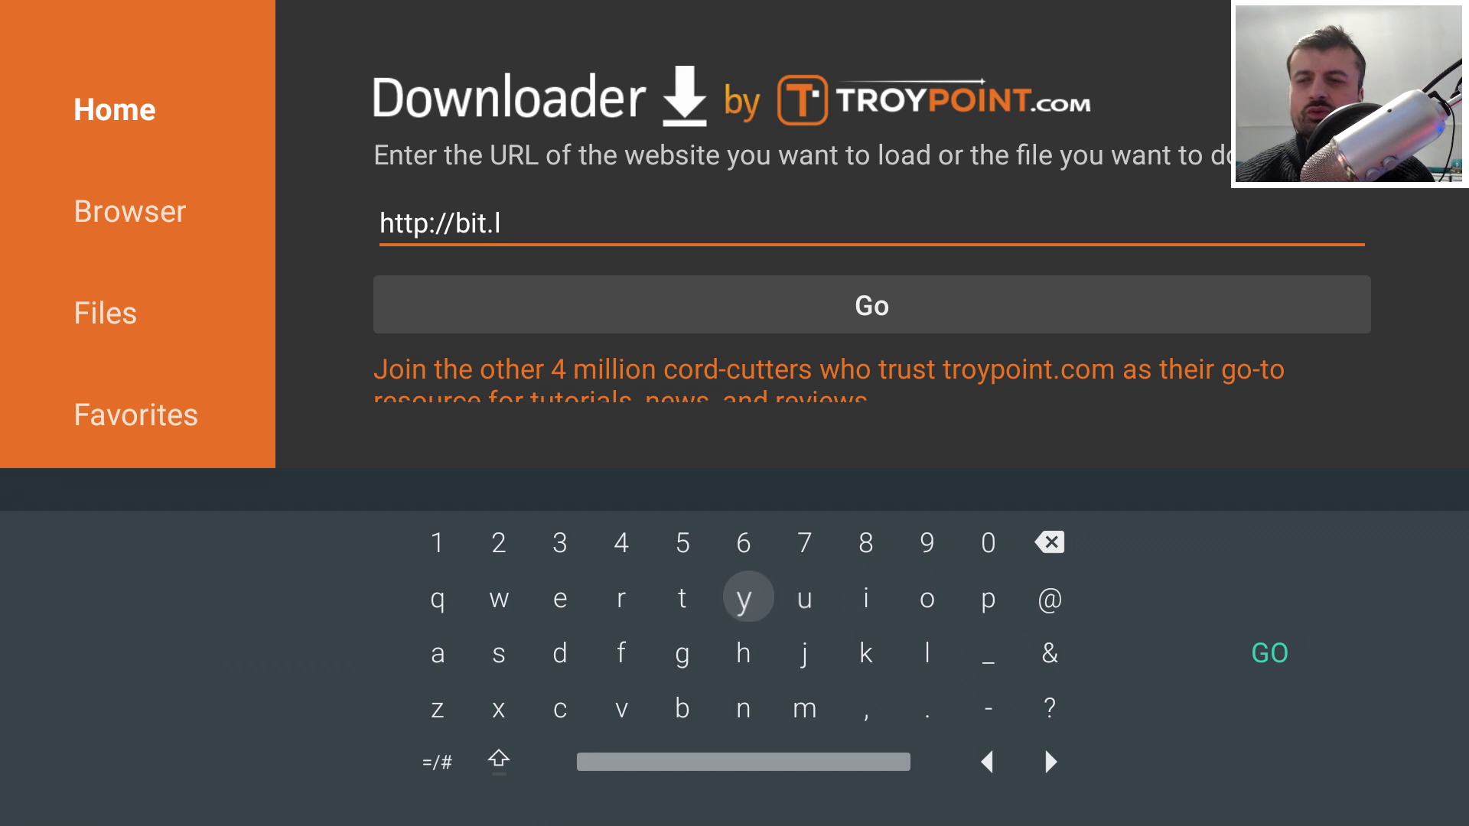
key("Right")
key("Return")
- Switch to the symbols keyboard and add a slash after 'bit.ly'
key("Down")
key("Right")
key("Down")
key("Down")
key("Left")
key("Left")
key("Return")
key("Up")
key("Right")
key("Right")
key("Right")
key("Right")
key("Right")
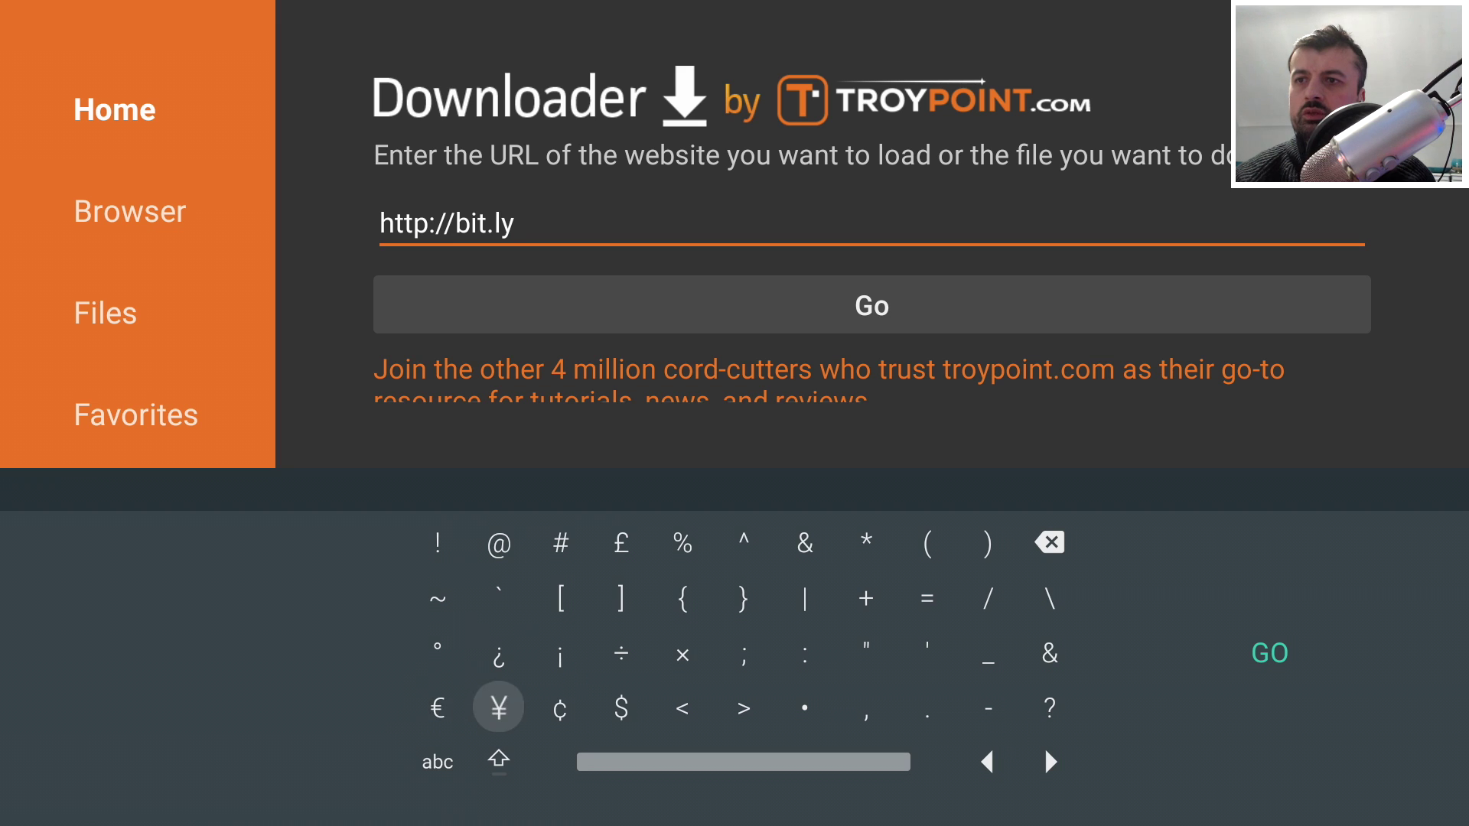
key("Up")
key("Left")
key("Left")
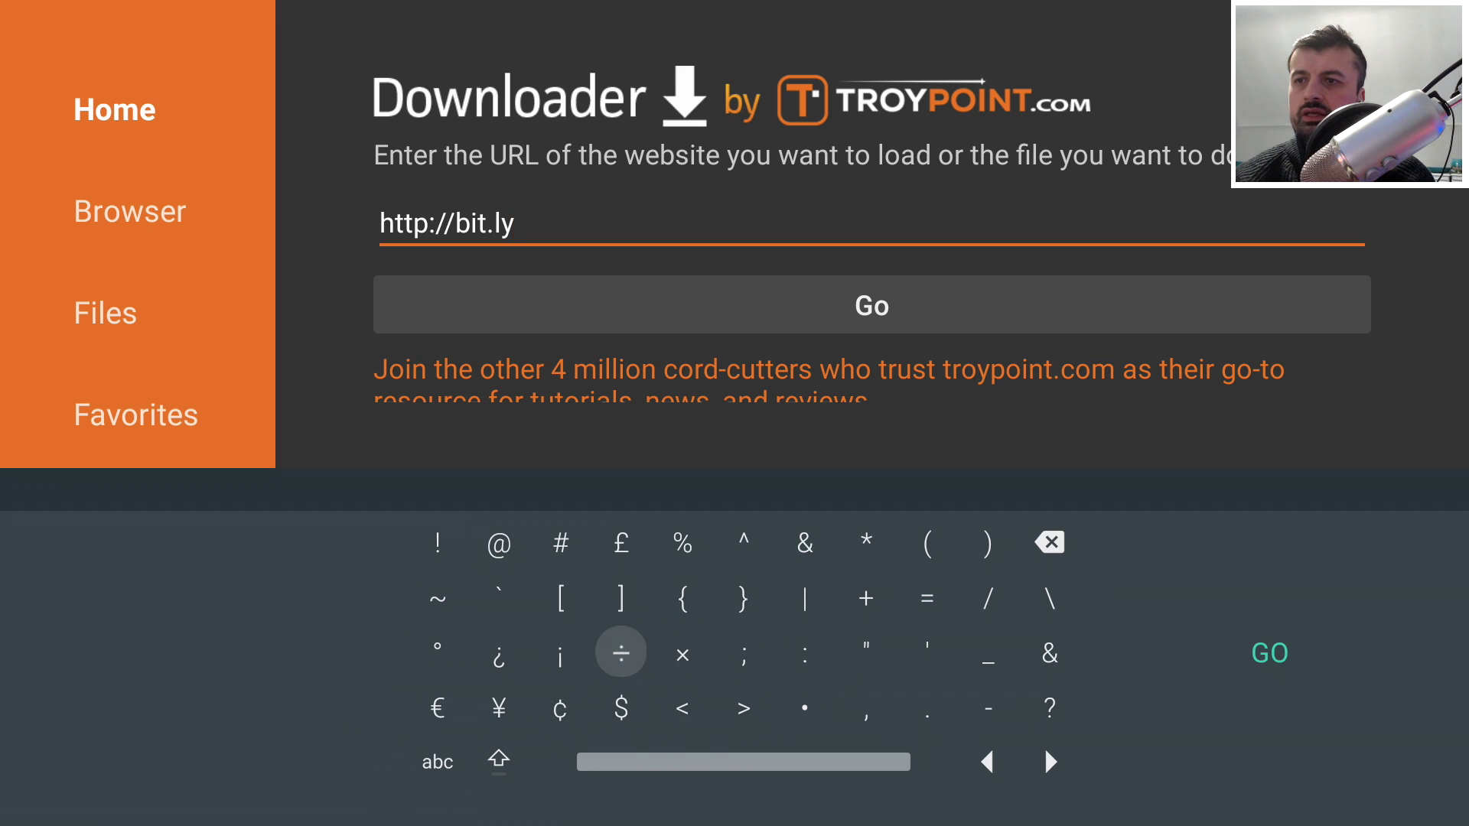
key("Down")
key("Down")
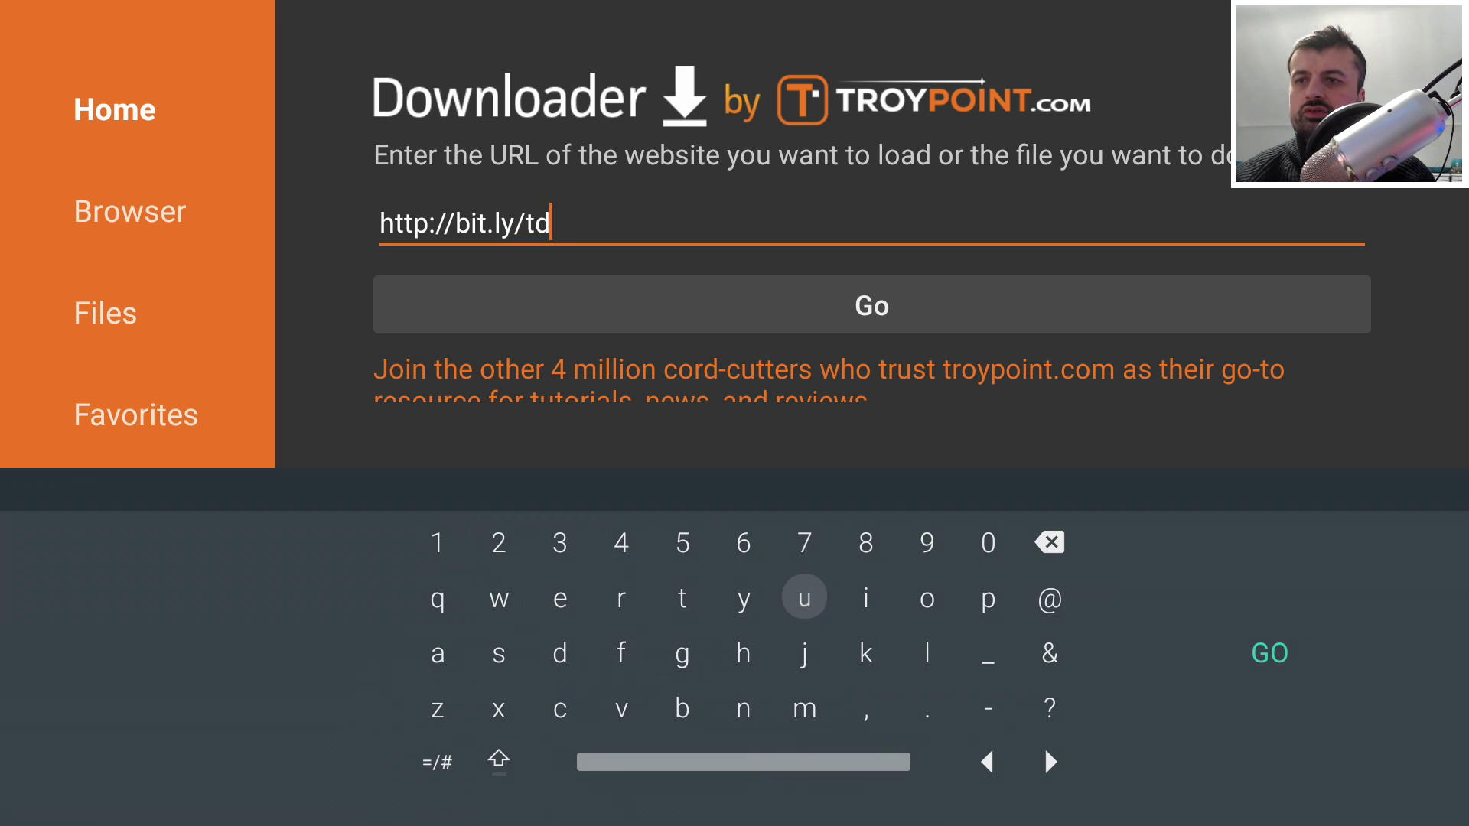
key("Return")
- Enter 'tduk2019' and submit bit.ly/tduk2019 to load the page
key("Down")
key("Right")
key("Return")
key("Left")
key("Left")
key("Left")
key("Up")
key("Up")
key("Left")
key("Left")
key("Left")
type("201")
key("Right")
type("9")
key("Down")
key("Down")
key("Right")
key("Right")
key("Right")
key("Return")
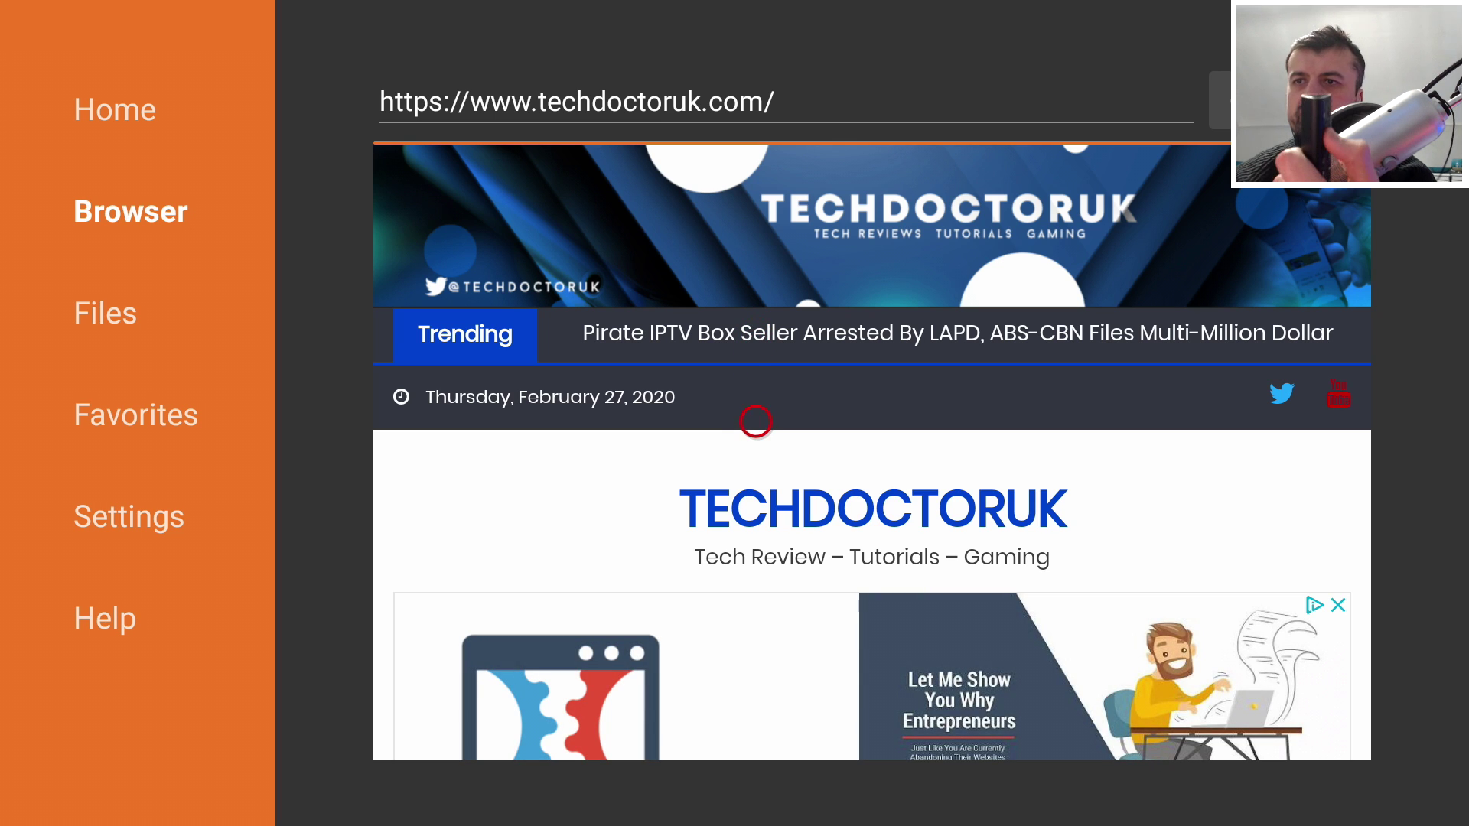
- Open the browser options menu, then close it without saving a favourite
key("Menu")
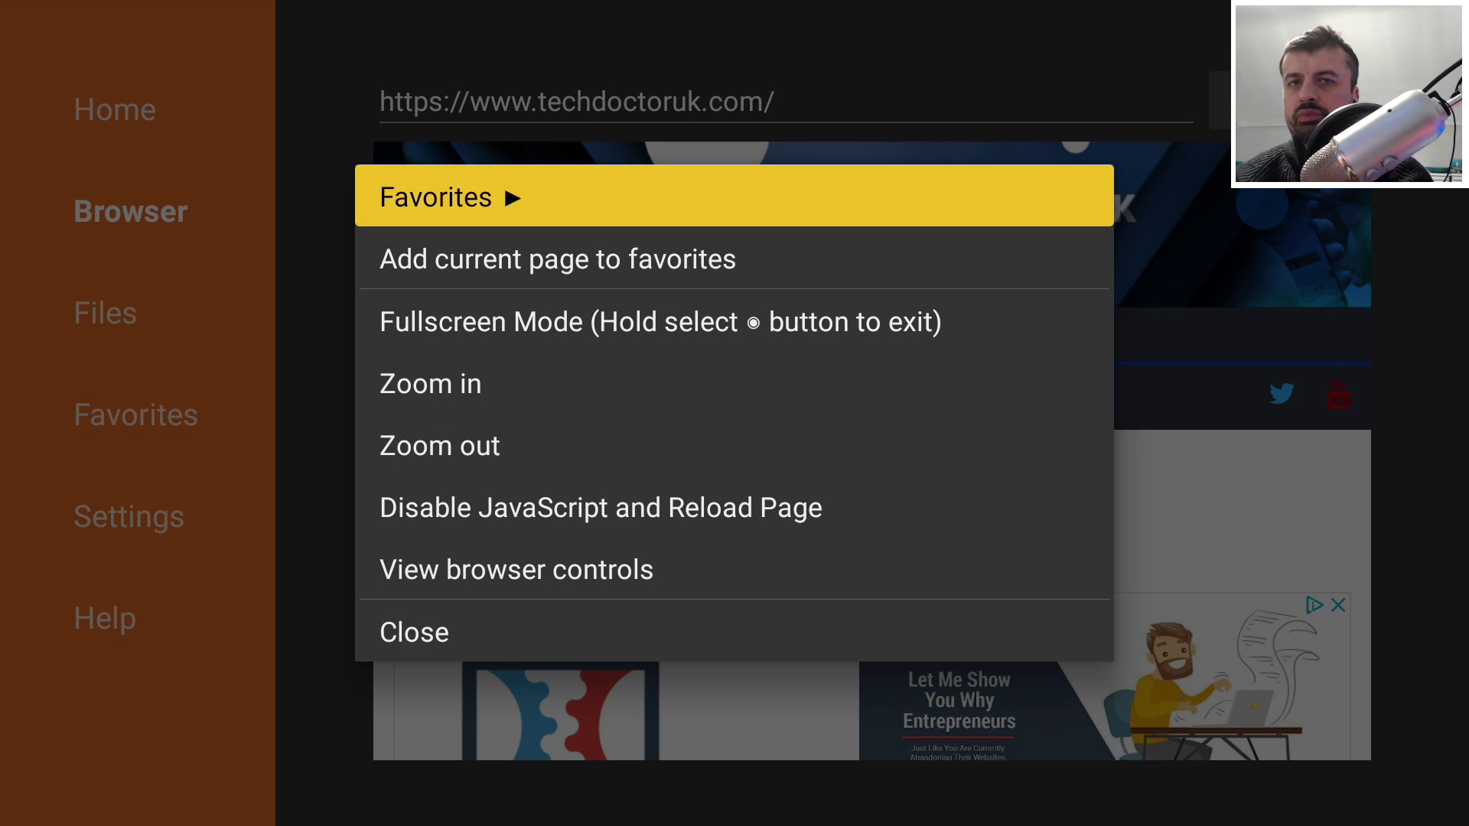
key("Down")
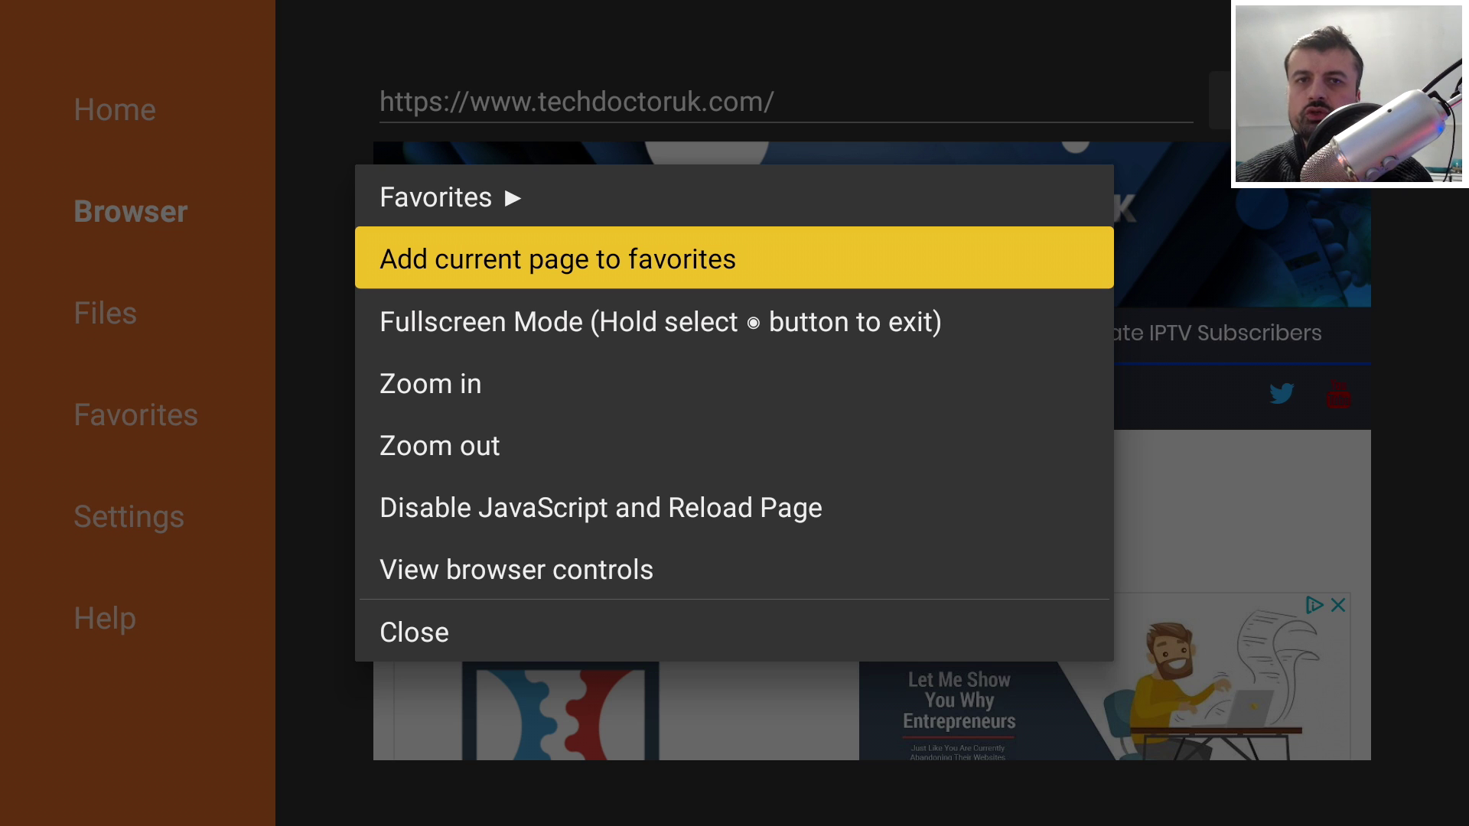
key("Escape")
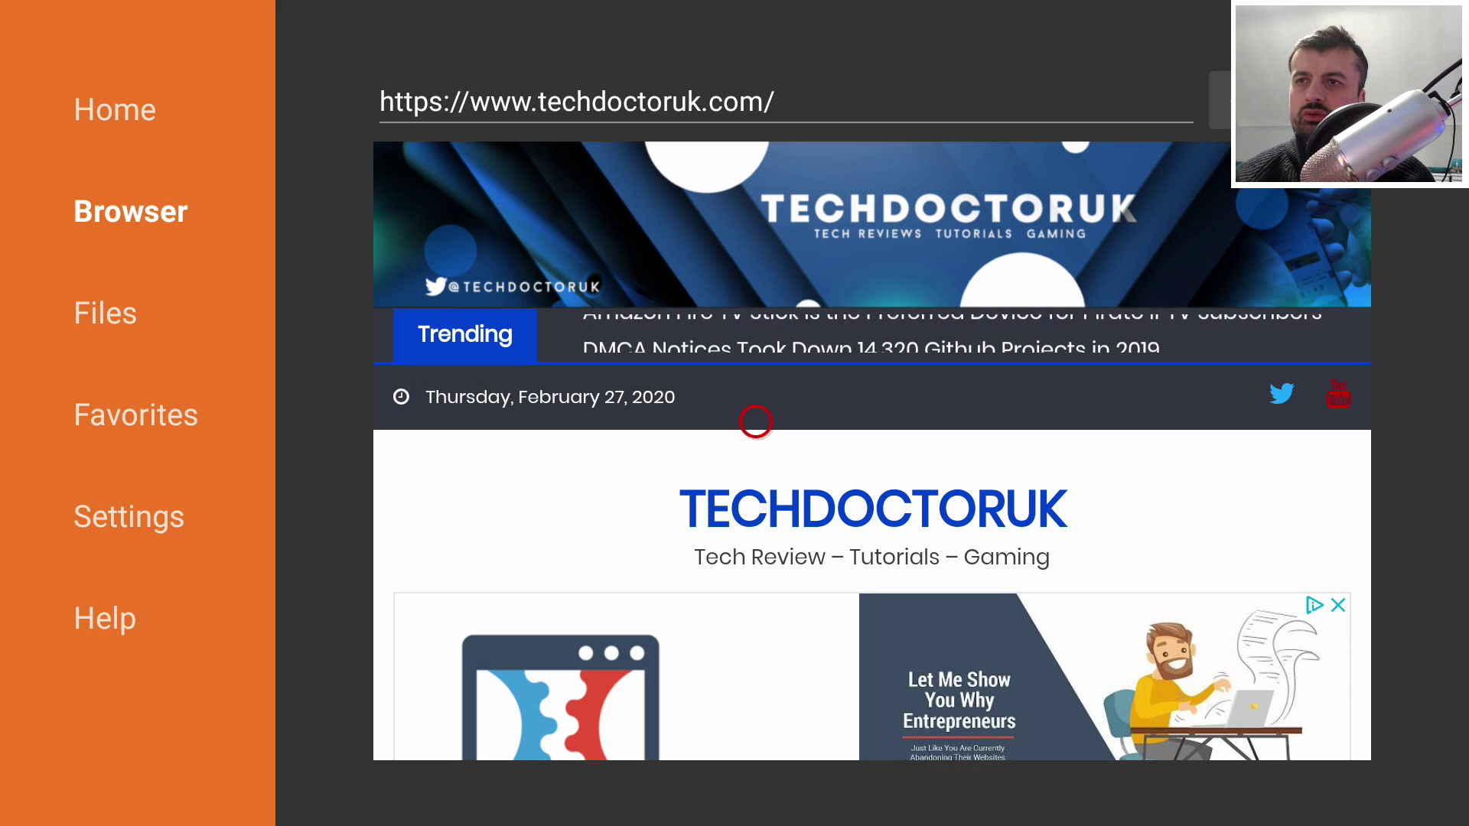
- Go to the site's DOWNLOADS page and scroll down to Custom APK Stores
scroll(755, 701, "down", 10)
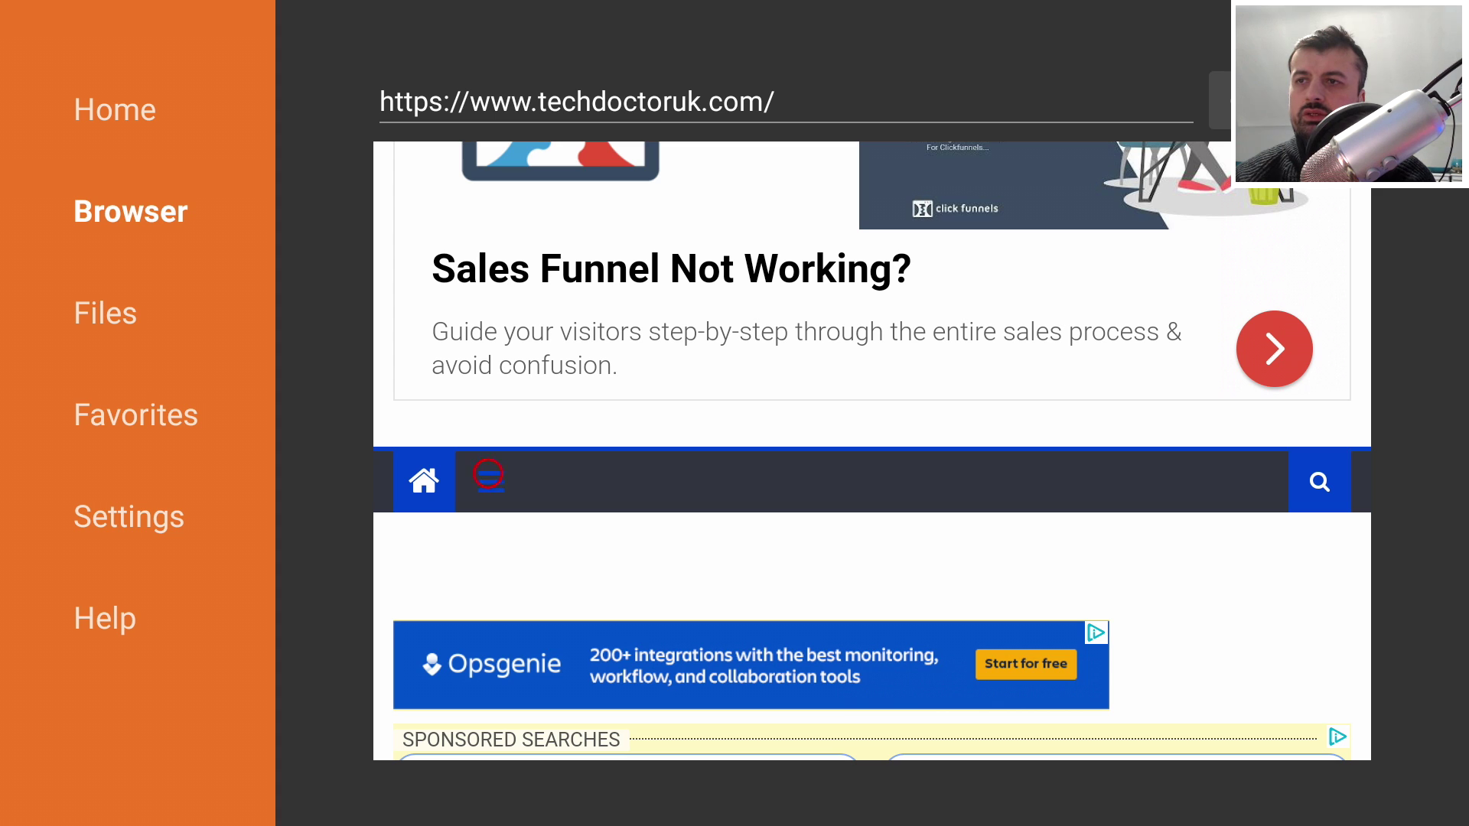
left_click(488, 474)
left_click(488, 673)
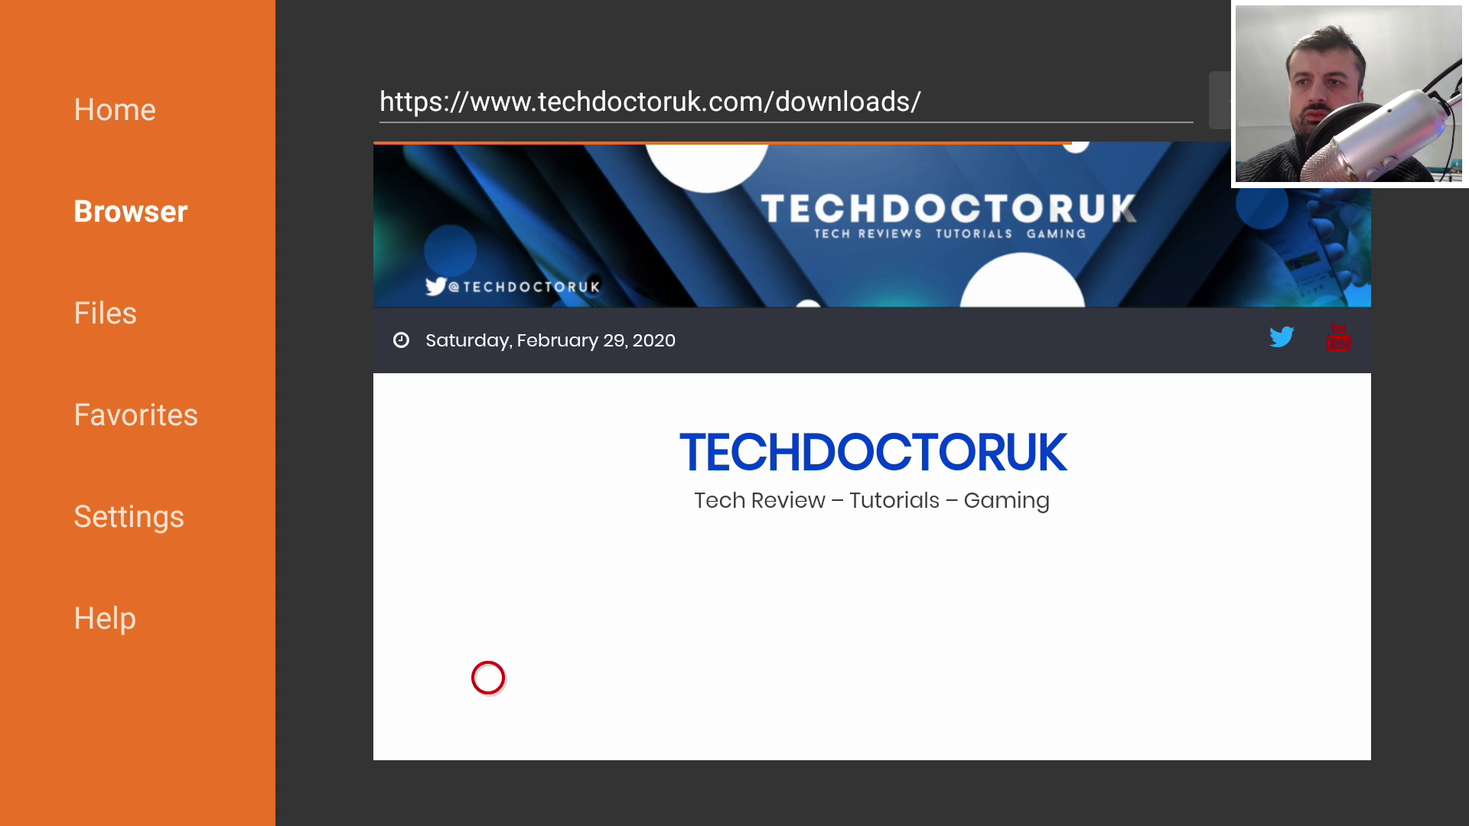
scroll(488, 729, "down", 10)
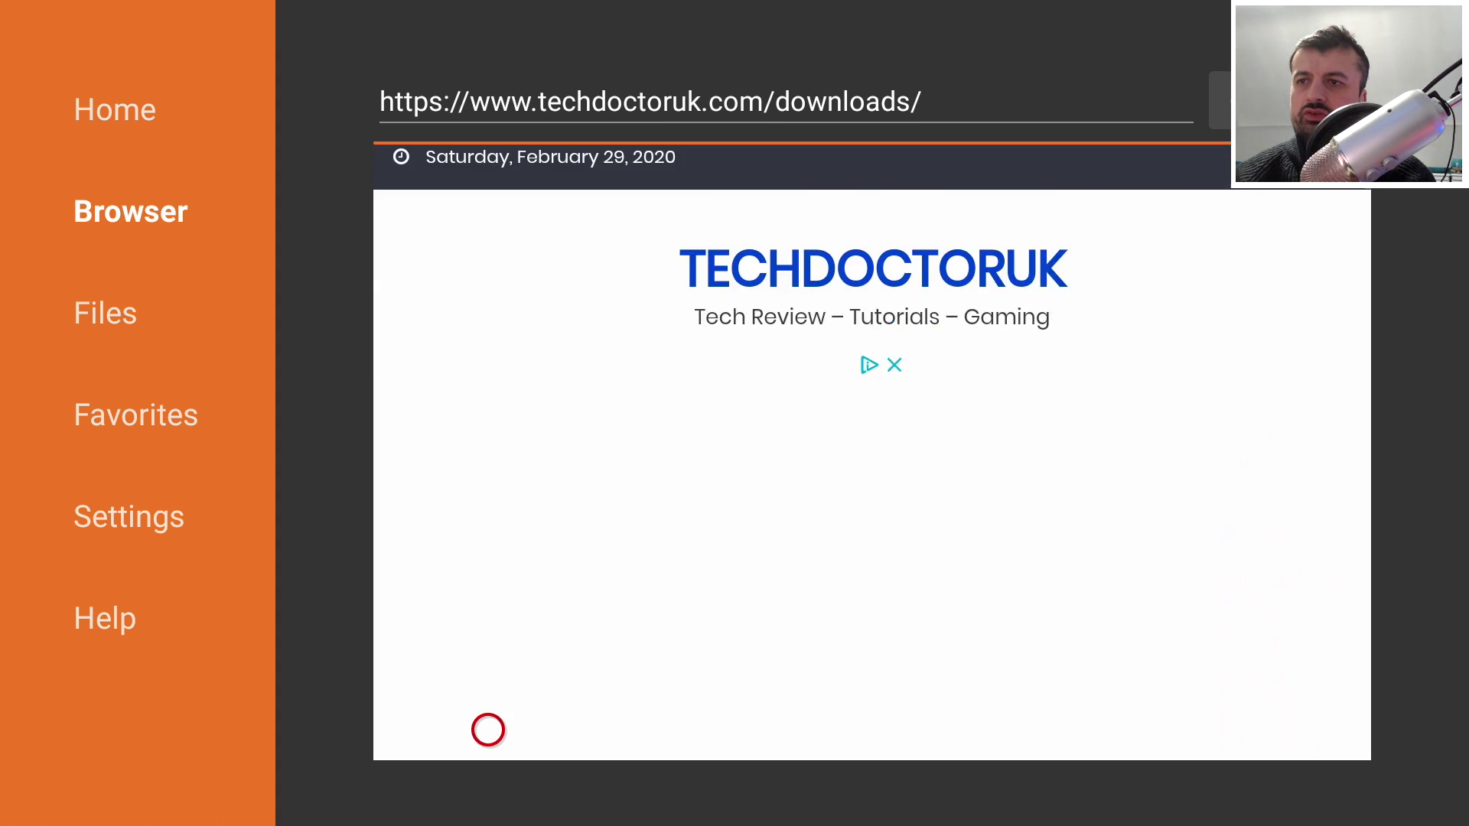
scroll(488, 728, "down", 15)
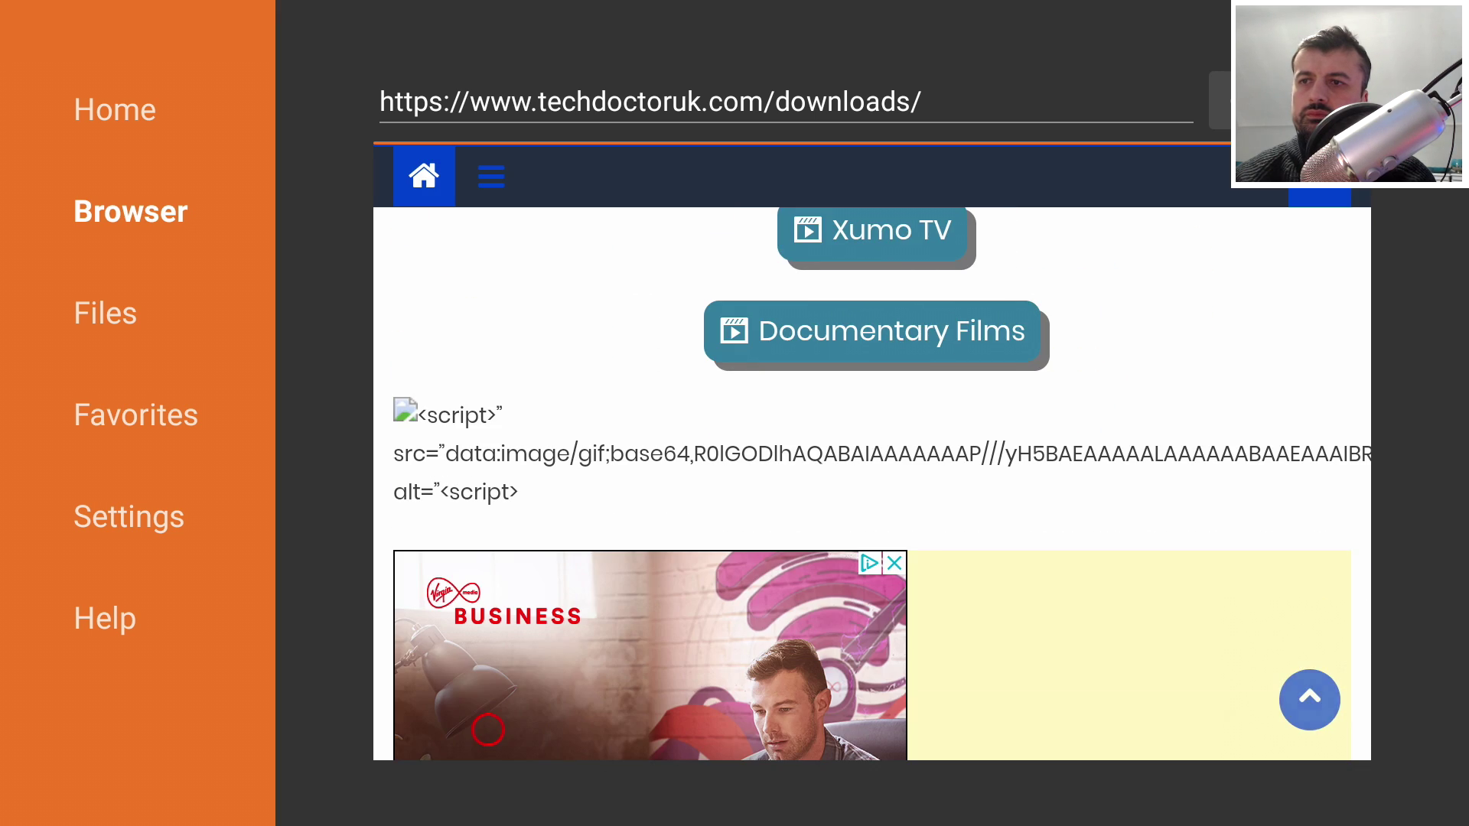
scroll(488, 729, "down", 20)
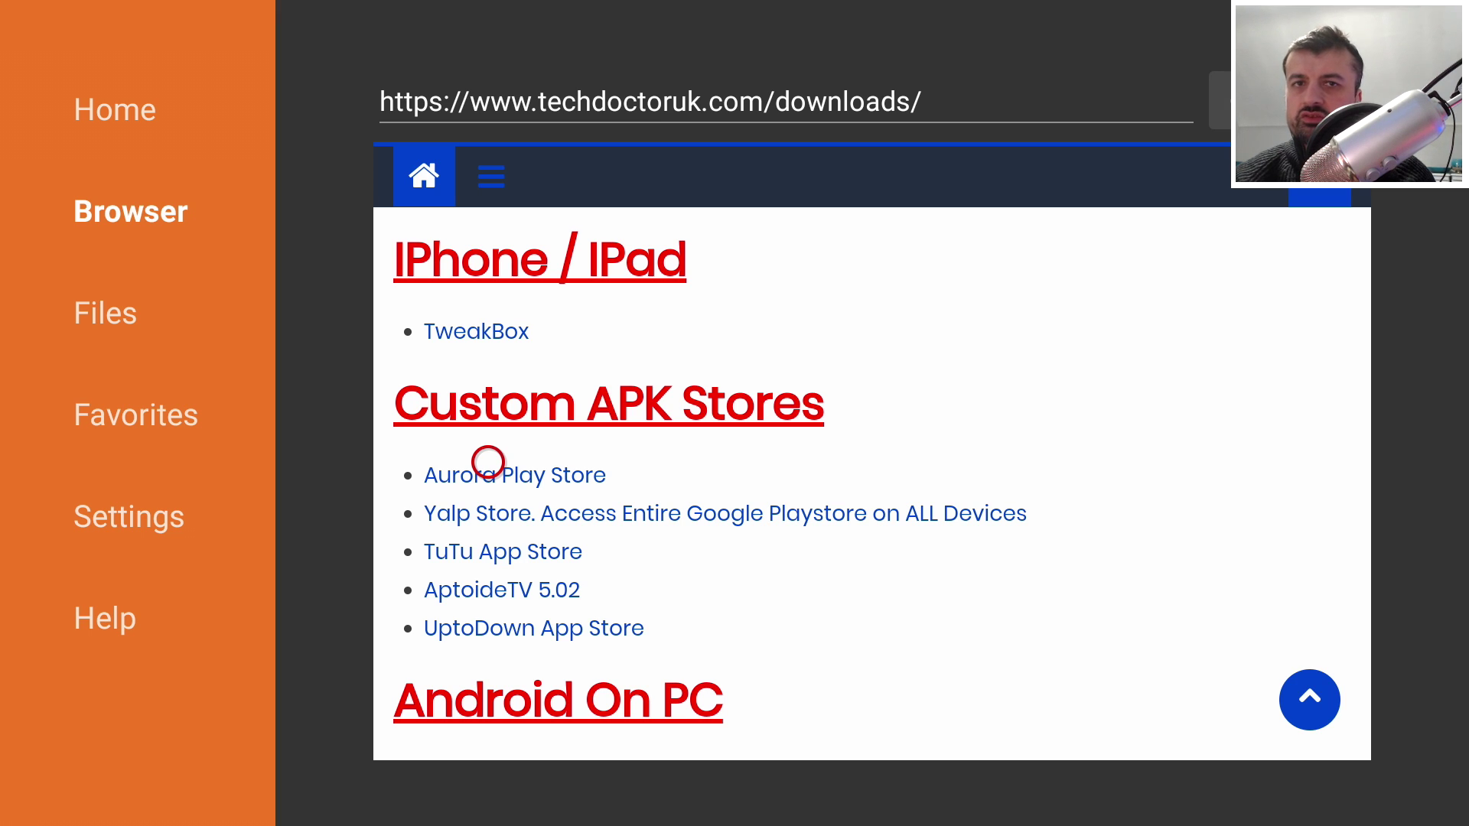
- Download and install the Aurora Play Store APK, then return to the home screen
left_click(487, 462)
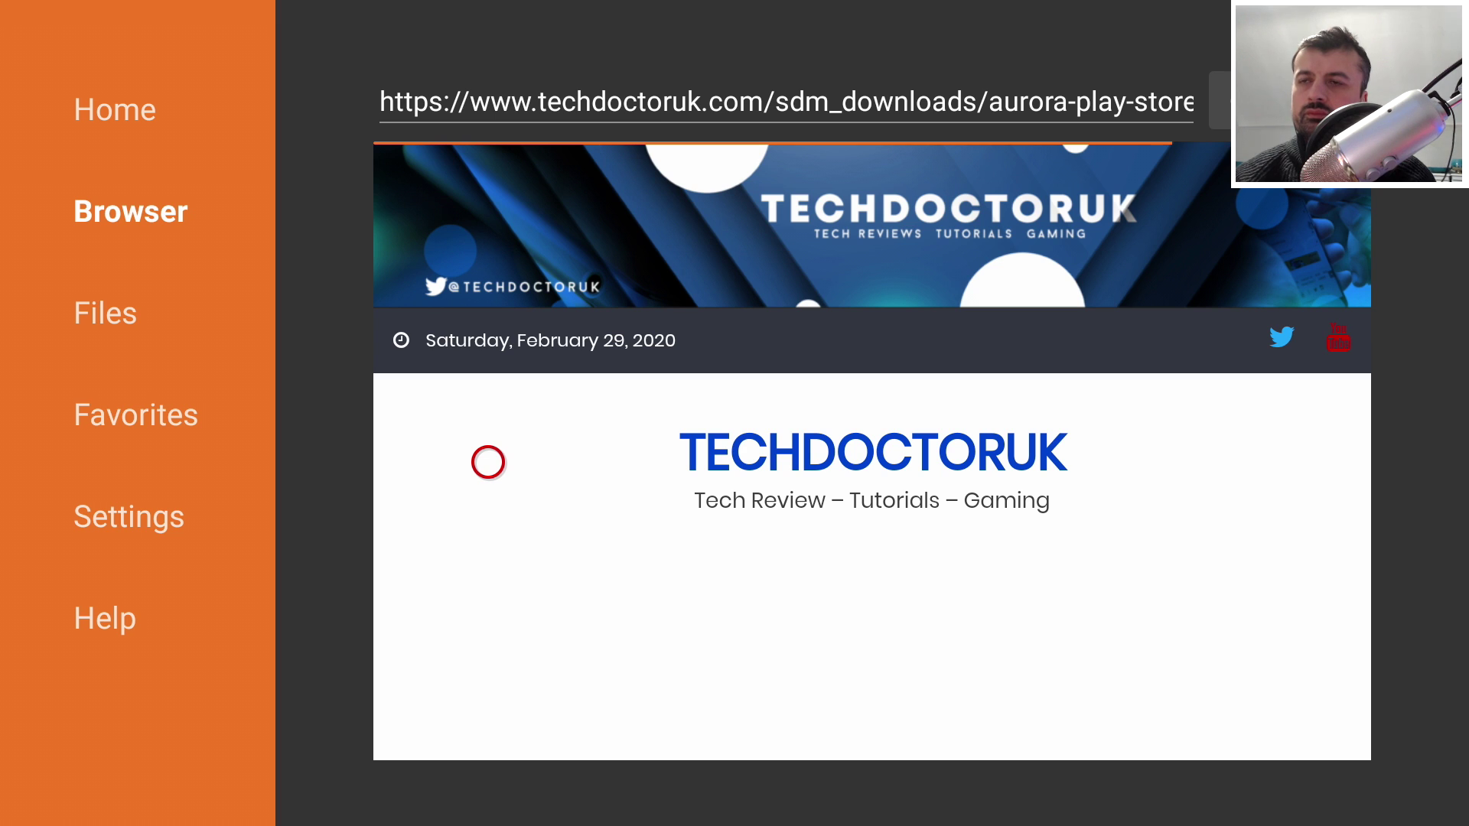
scroll(488, 730, "down", 10)
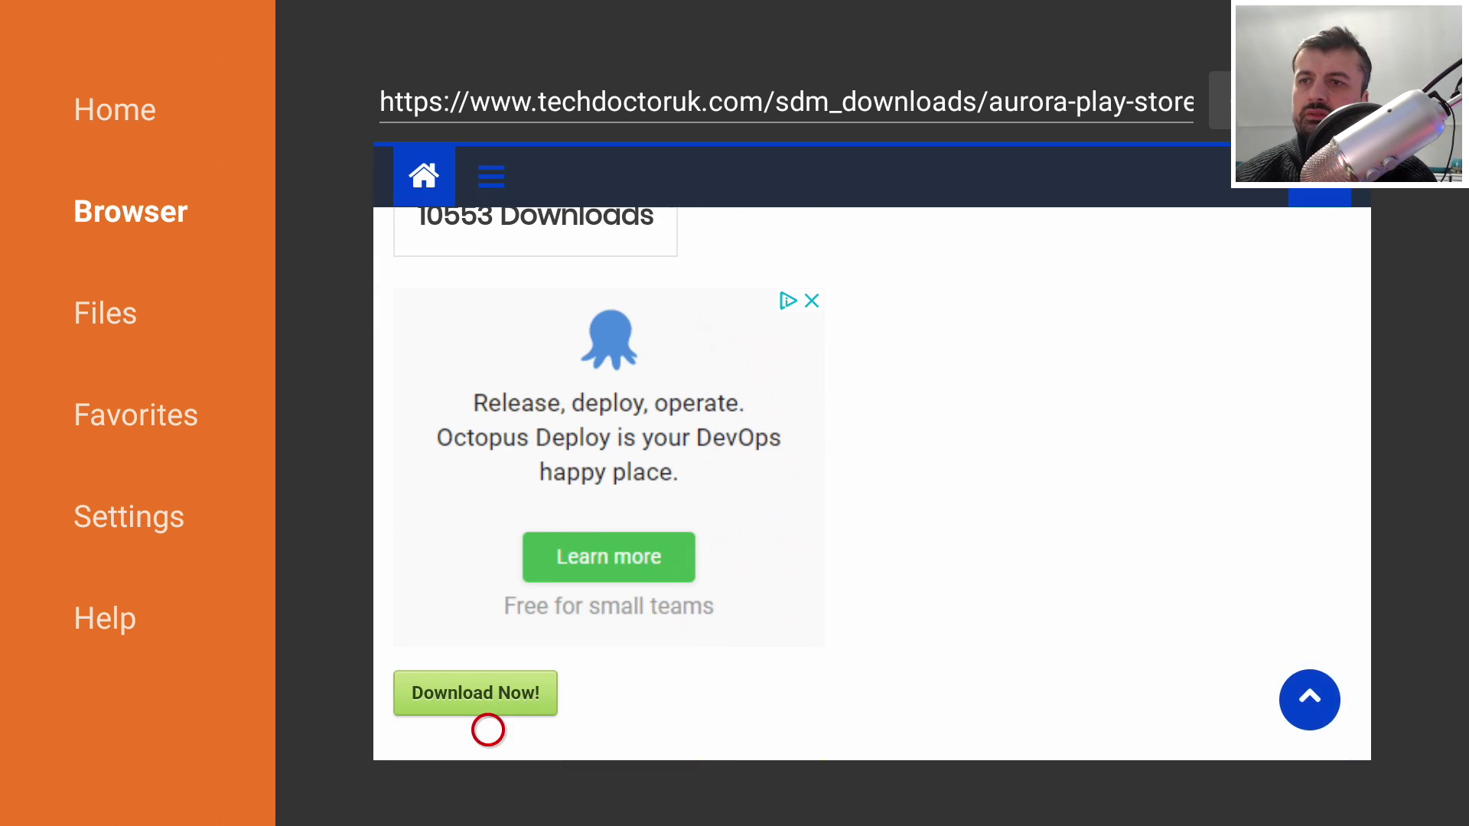
left_click(488, 693)
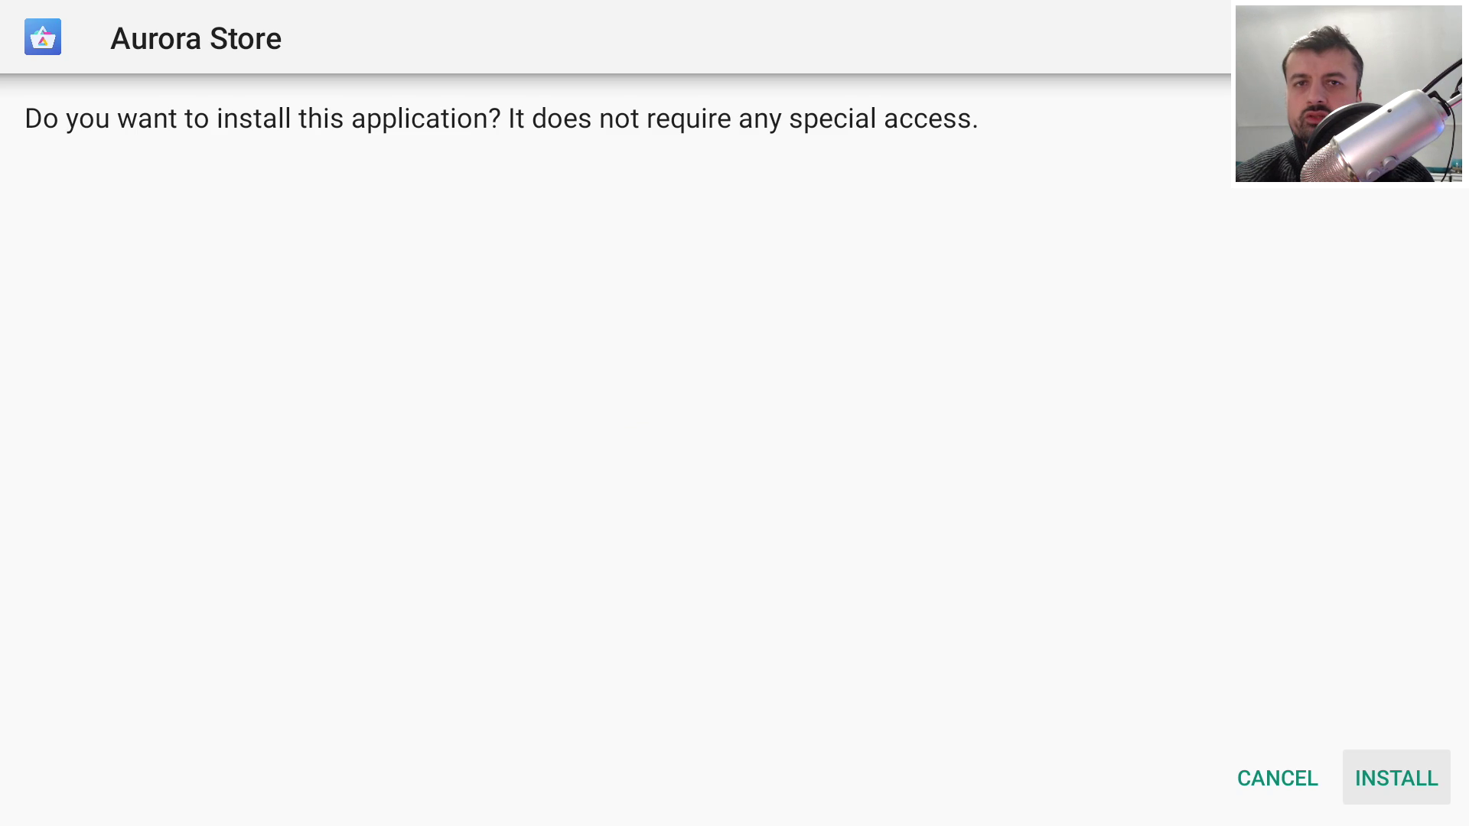
key("Return")
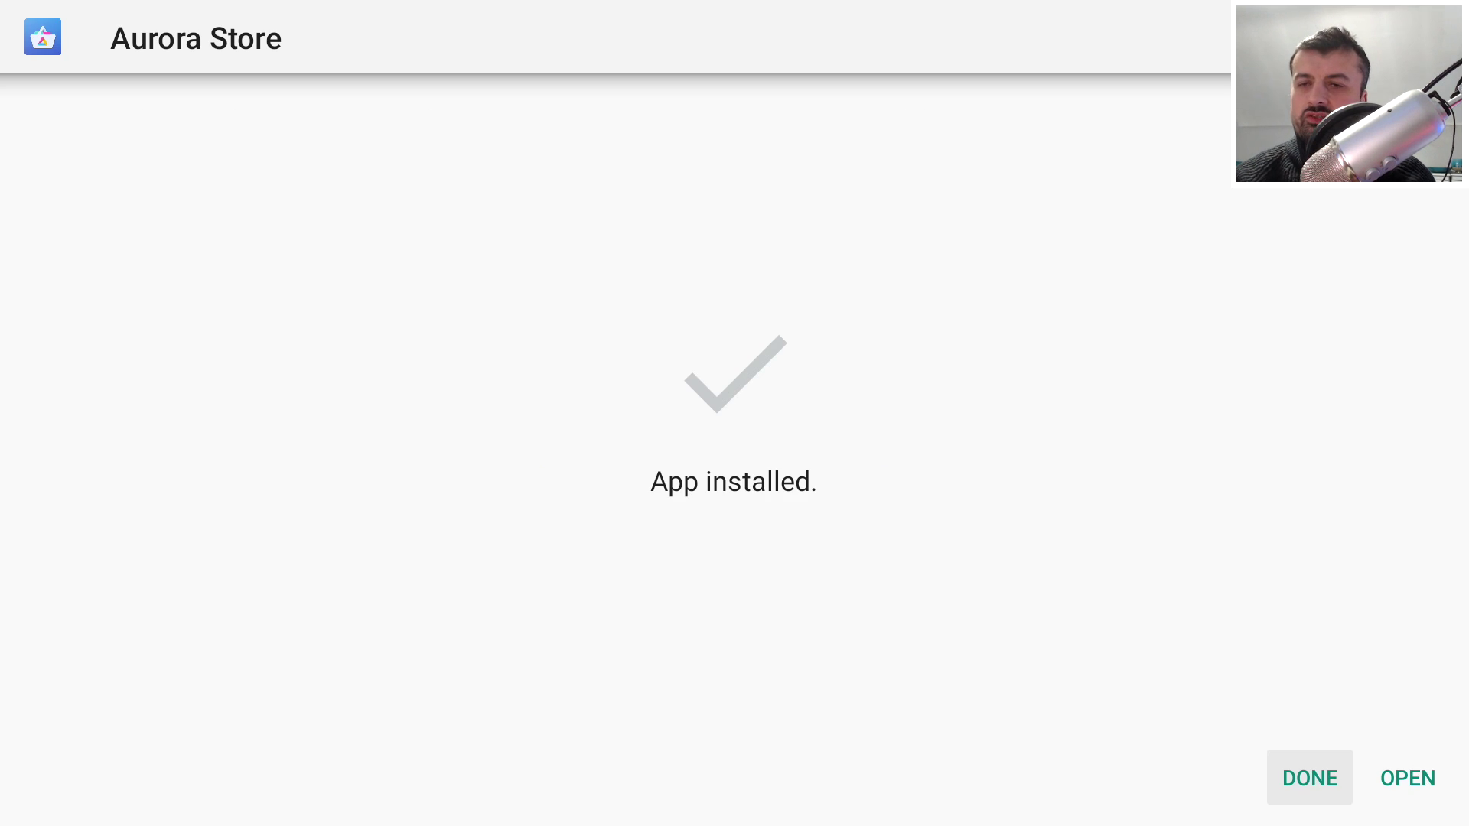
key("Return")
key("Home")
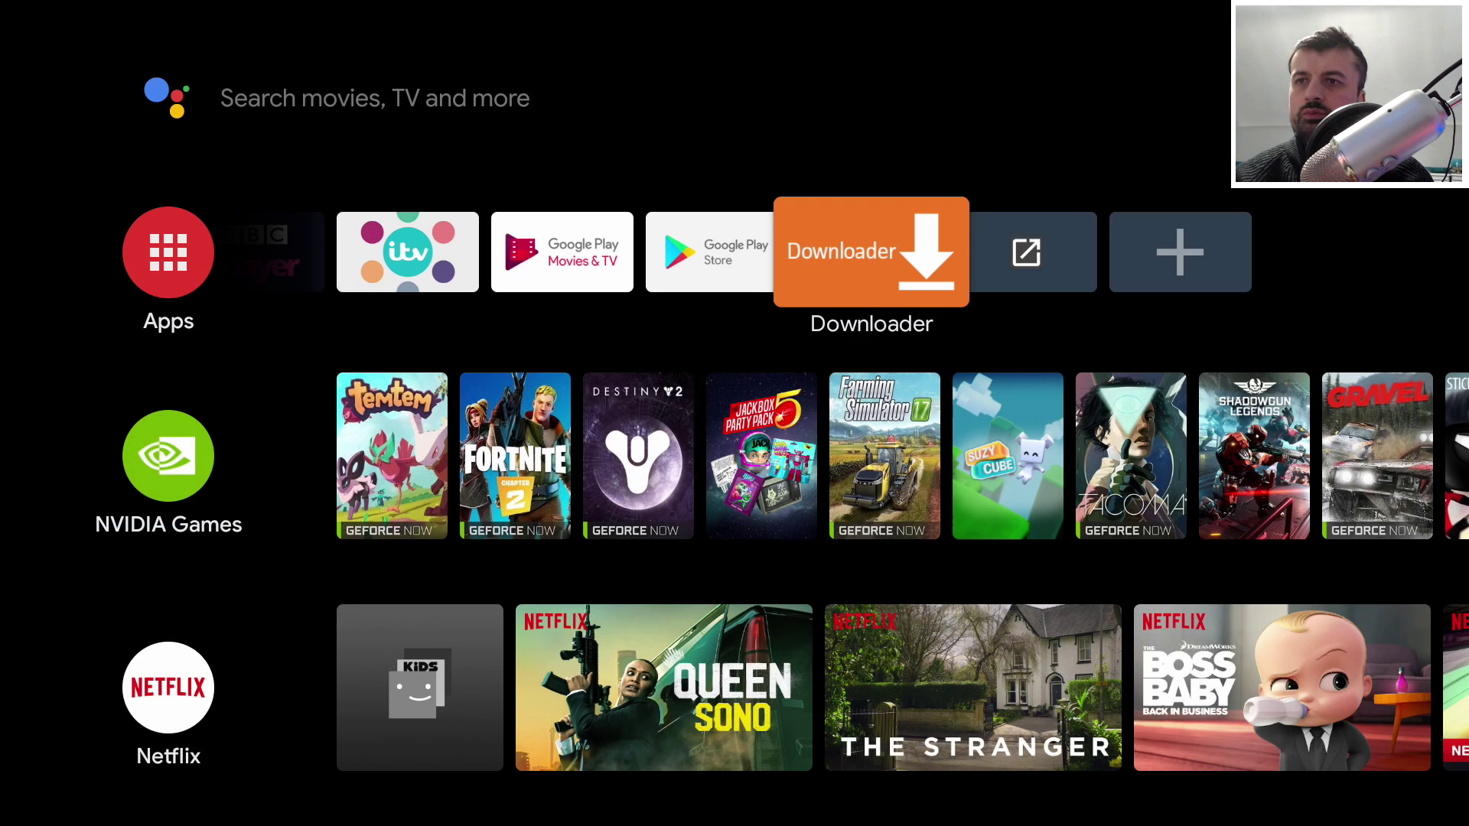
- Add Aurora Store to the favourite apps row from the Select app list
key("Right")
key("Right")
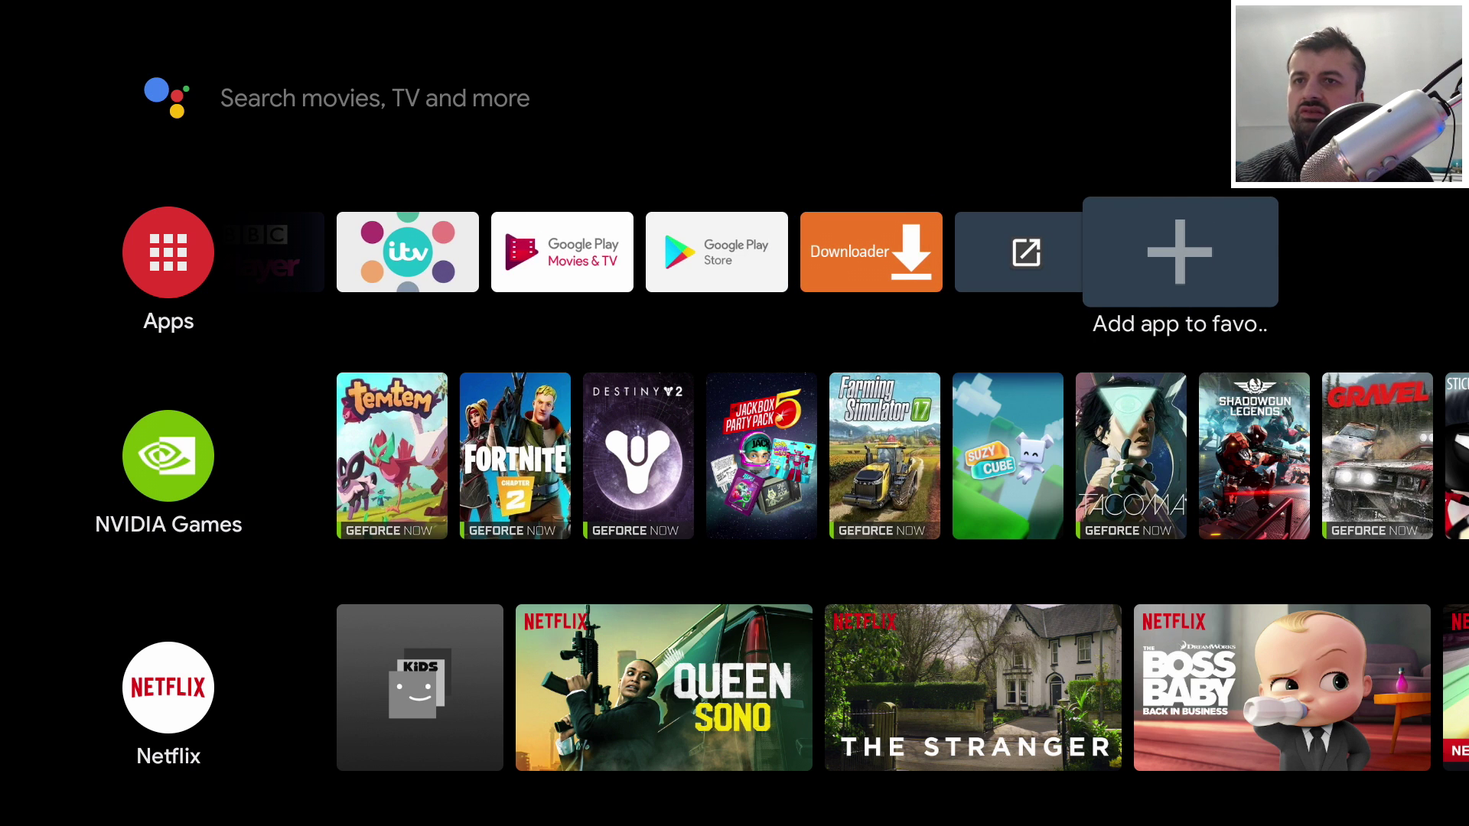
key("Return")
key("Down")
key("Down")
key("Down")
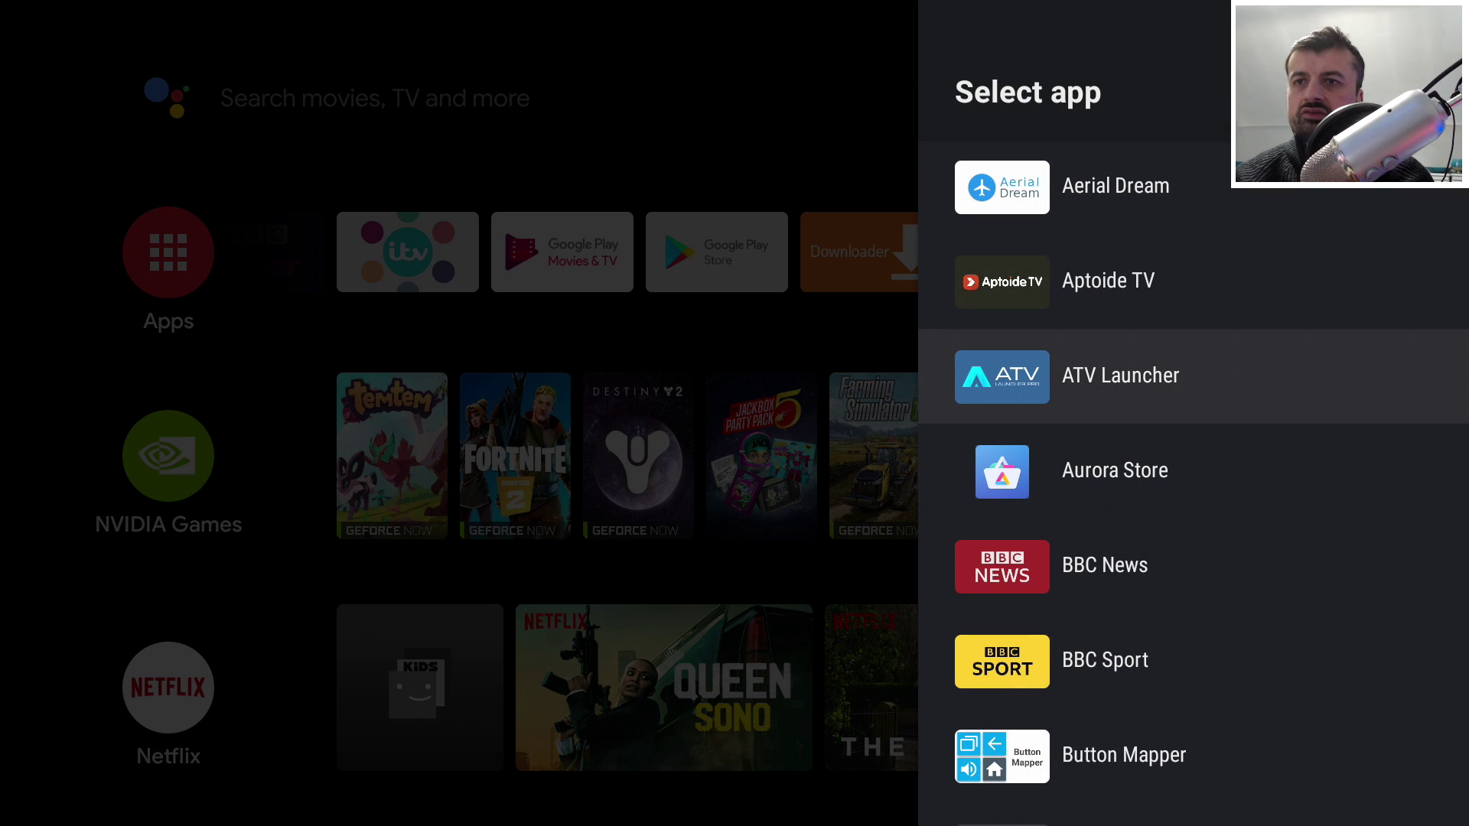
key("Return")
key("Return")
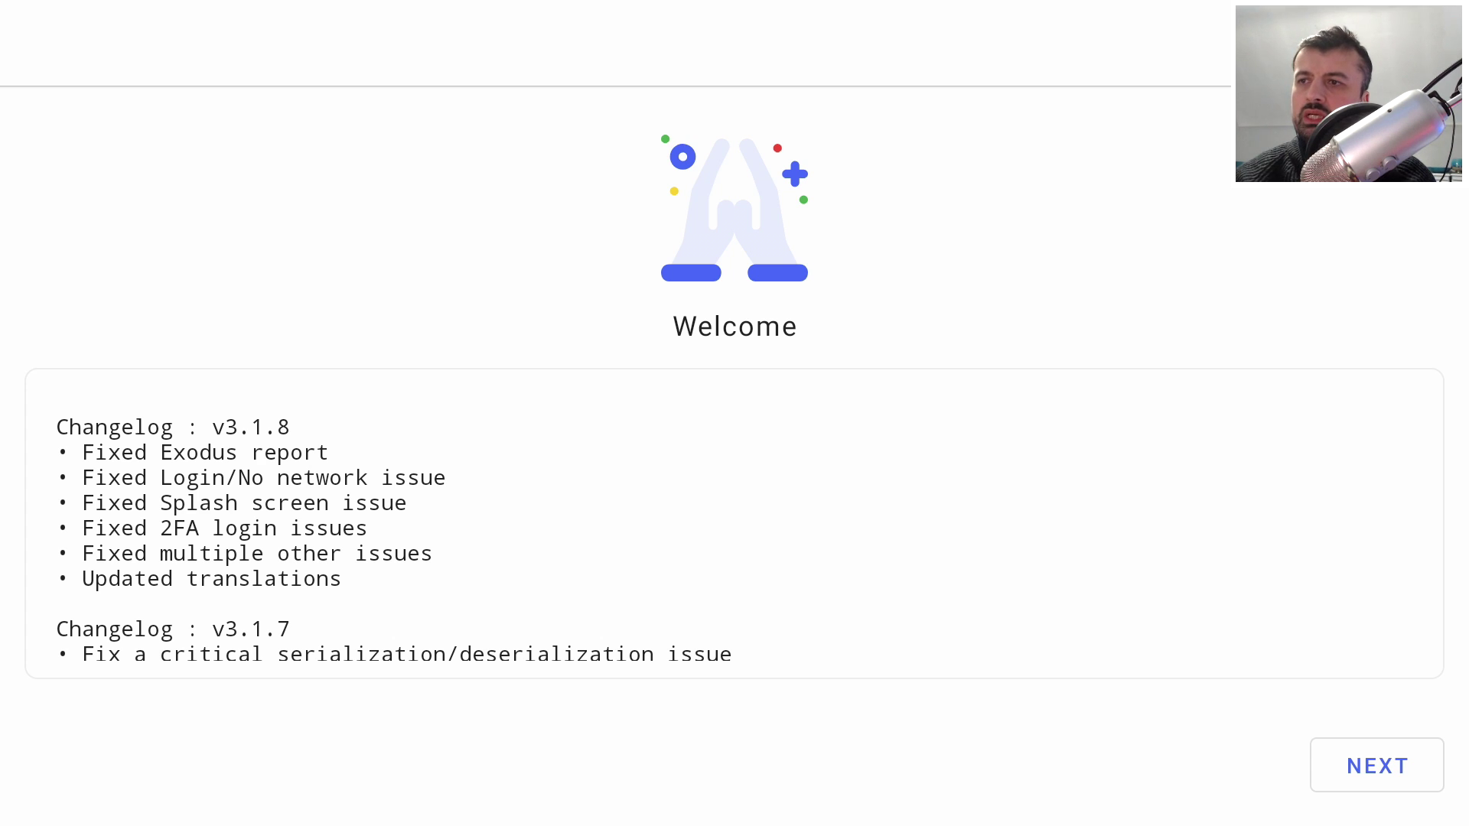
- Pass the welcome changelog, allow media and files access, and choose Anonymous login
scroll(735, 524, "down", 3)
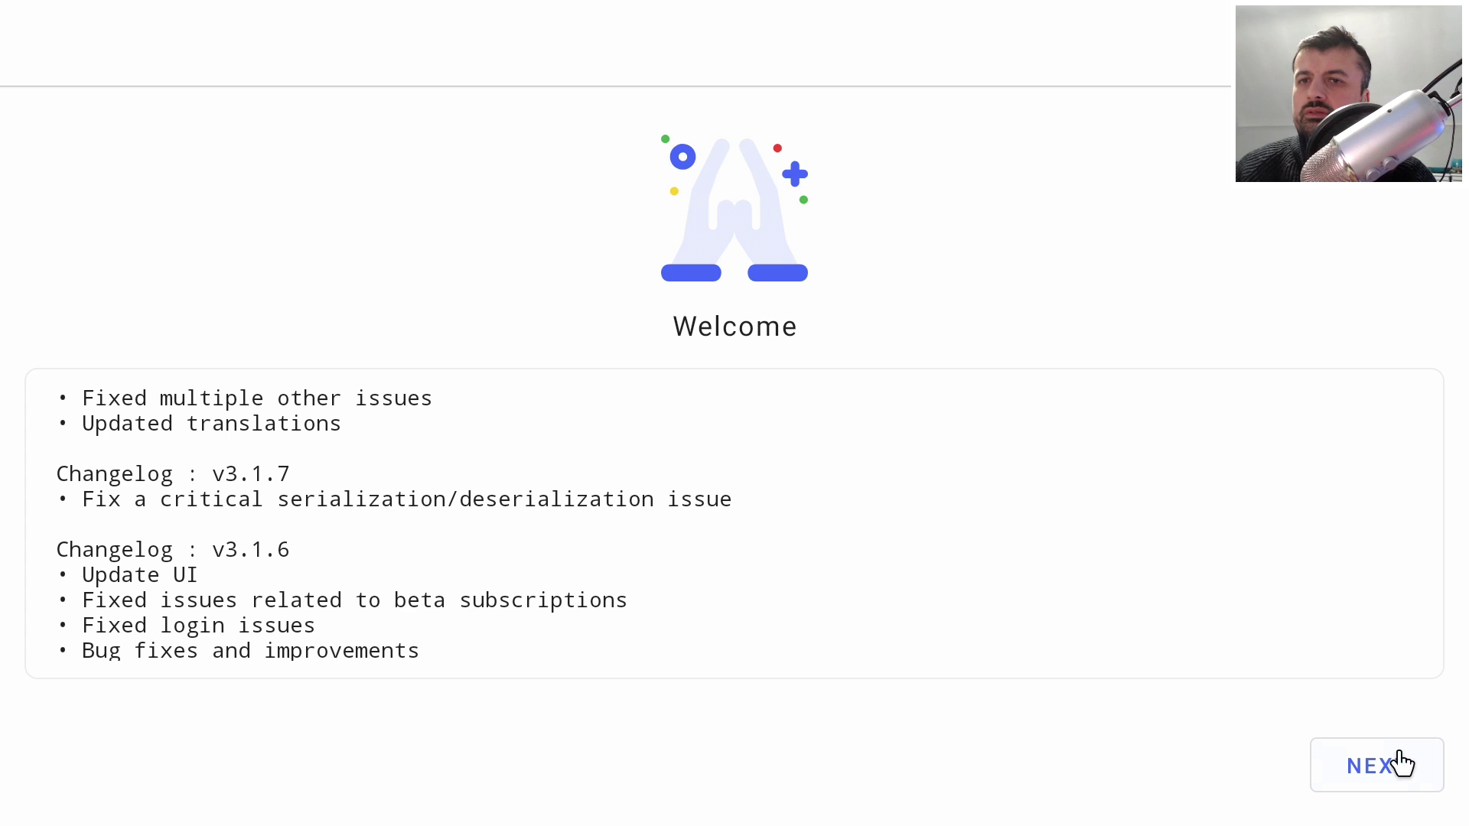
left_click(1394, 769)
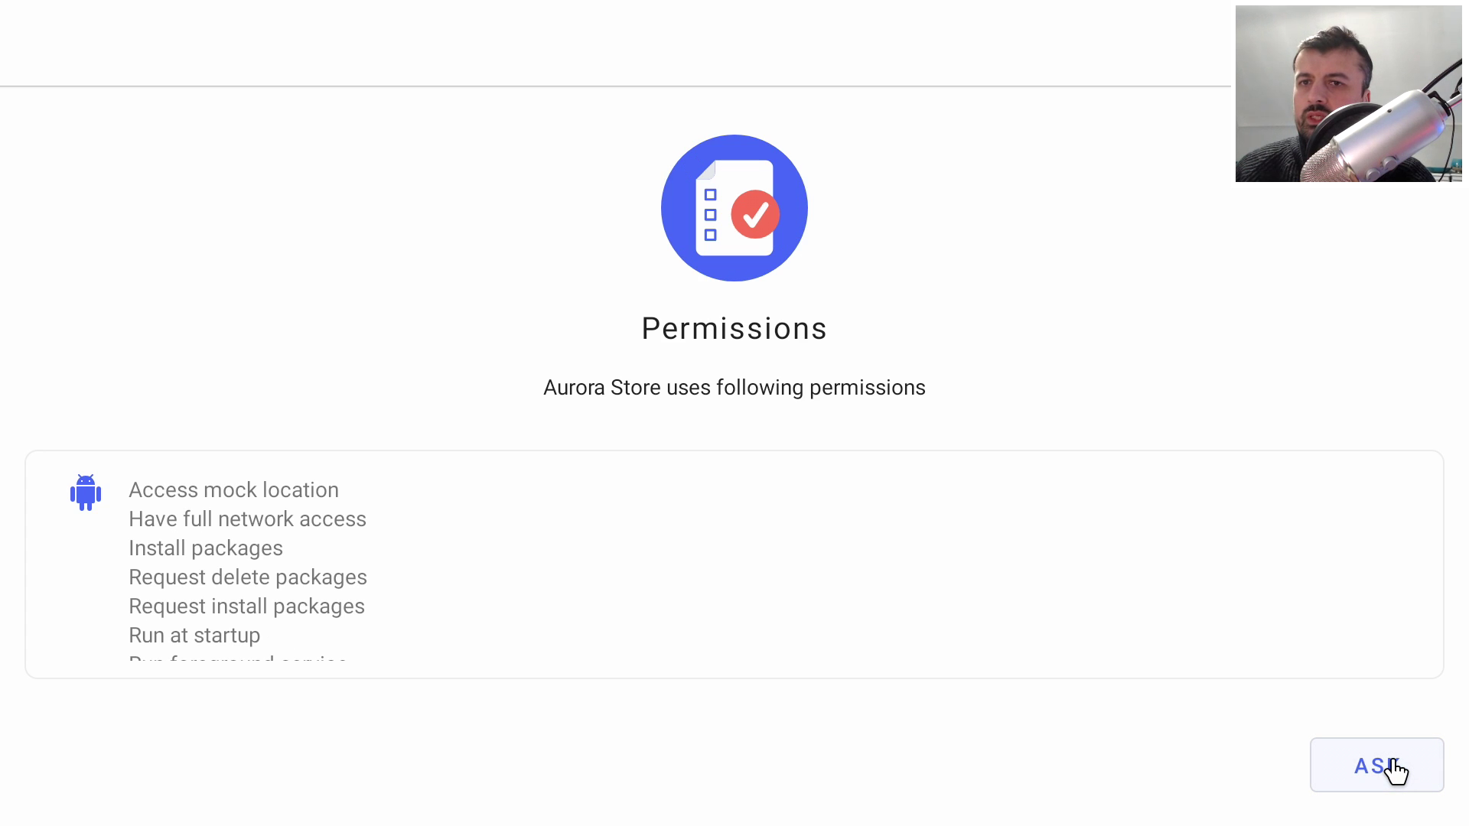
left_click(1394, 769)
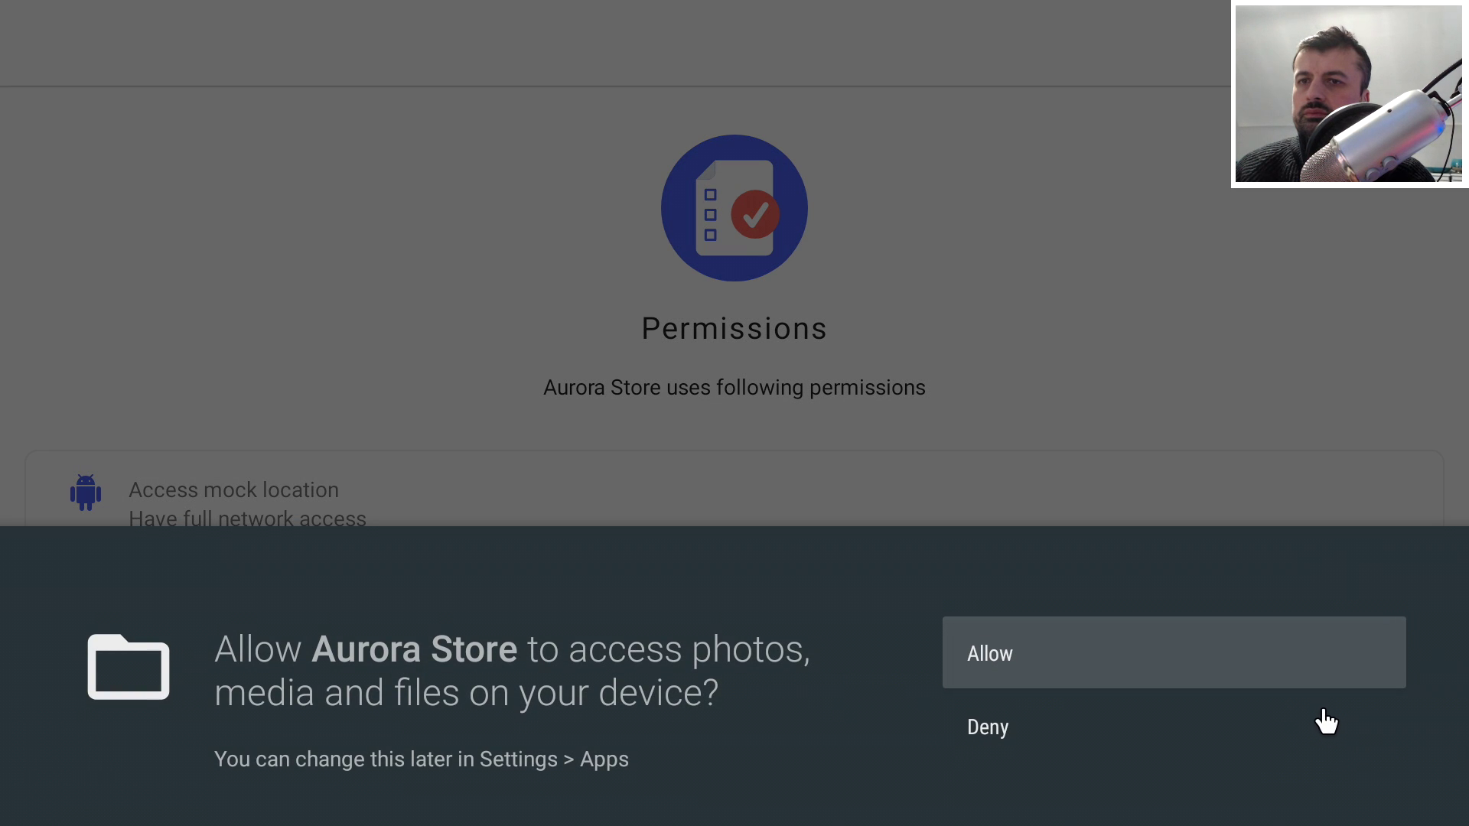
left_click(1319, 651)
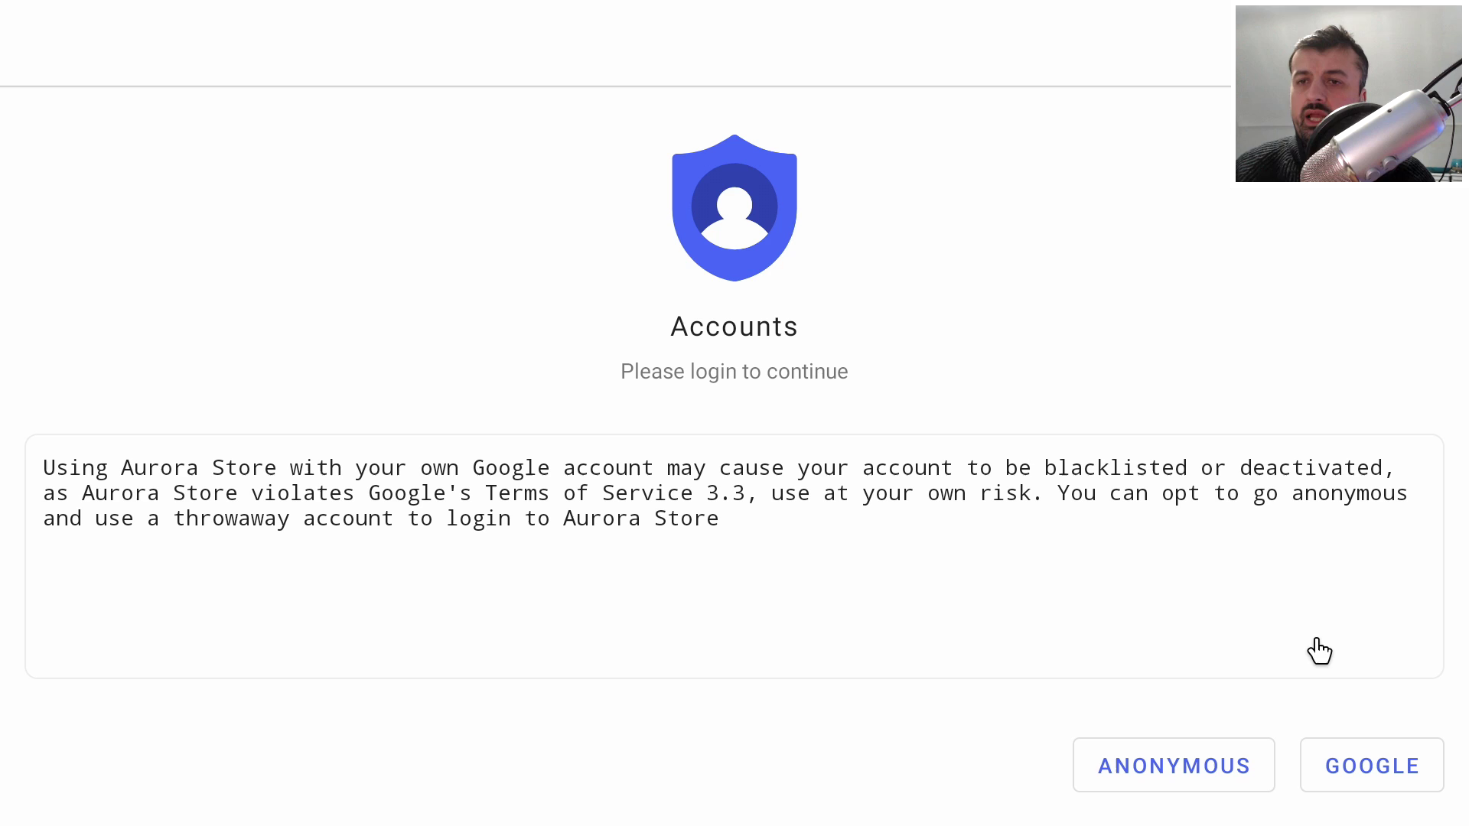
left_click(1150, 761)
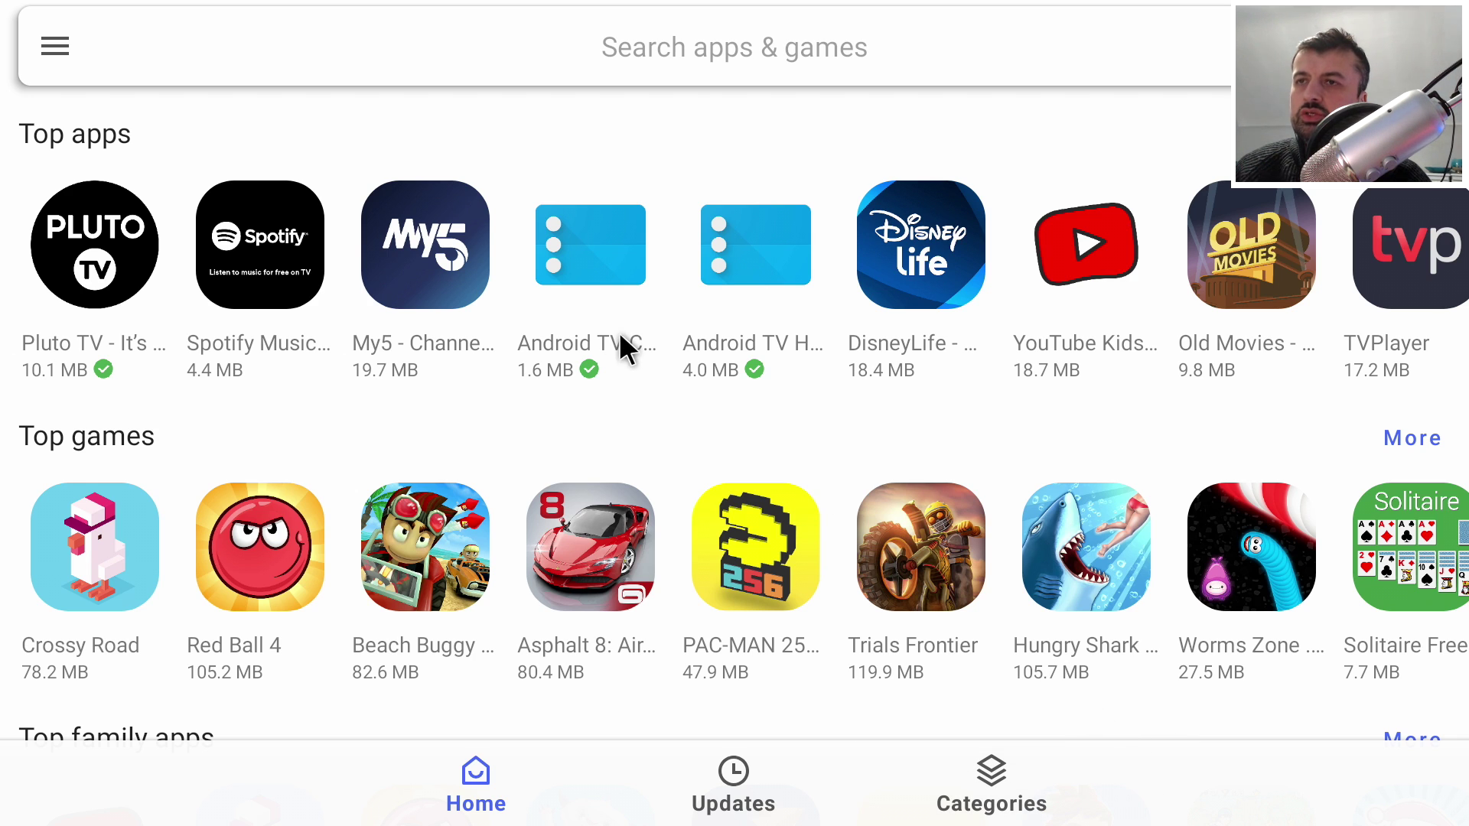
- Browse the Top apps and Top games rows, then open Pluto TV's details page
scroll(620, 337, "down", 3)
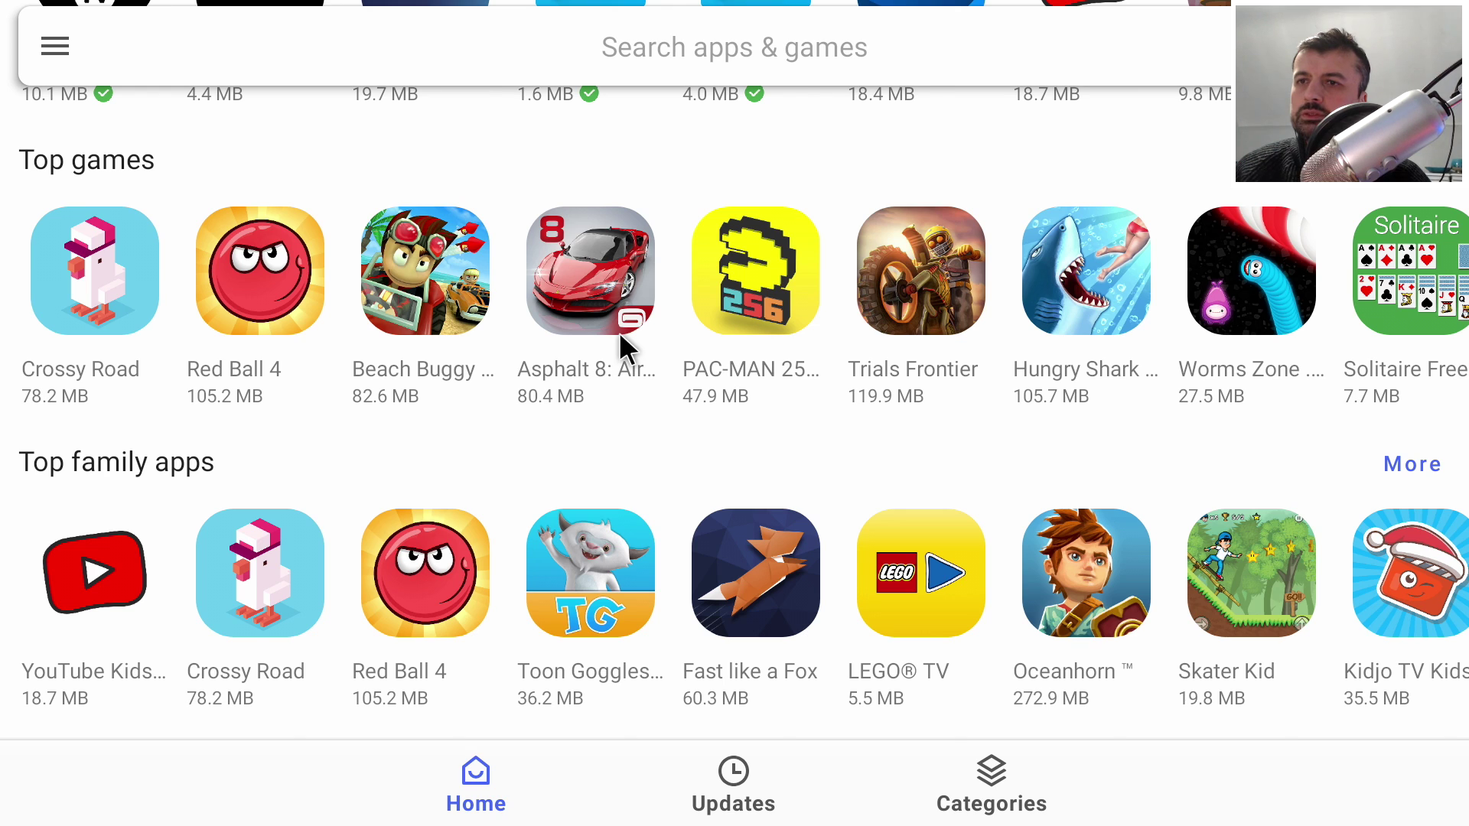
scroll(620, 337, "up", 1)
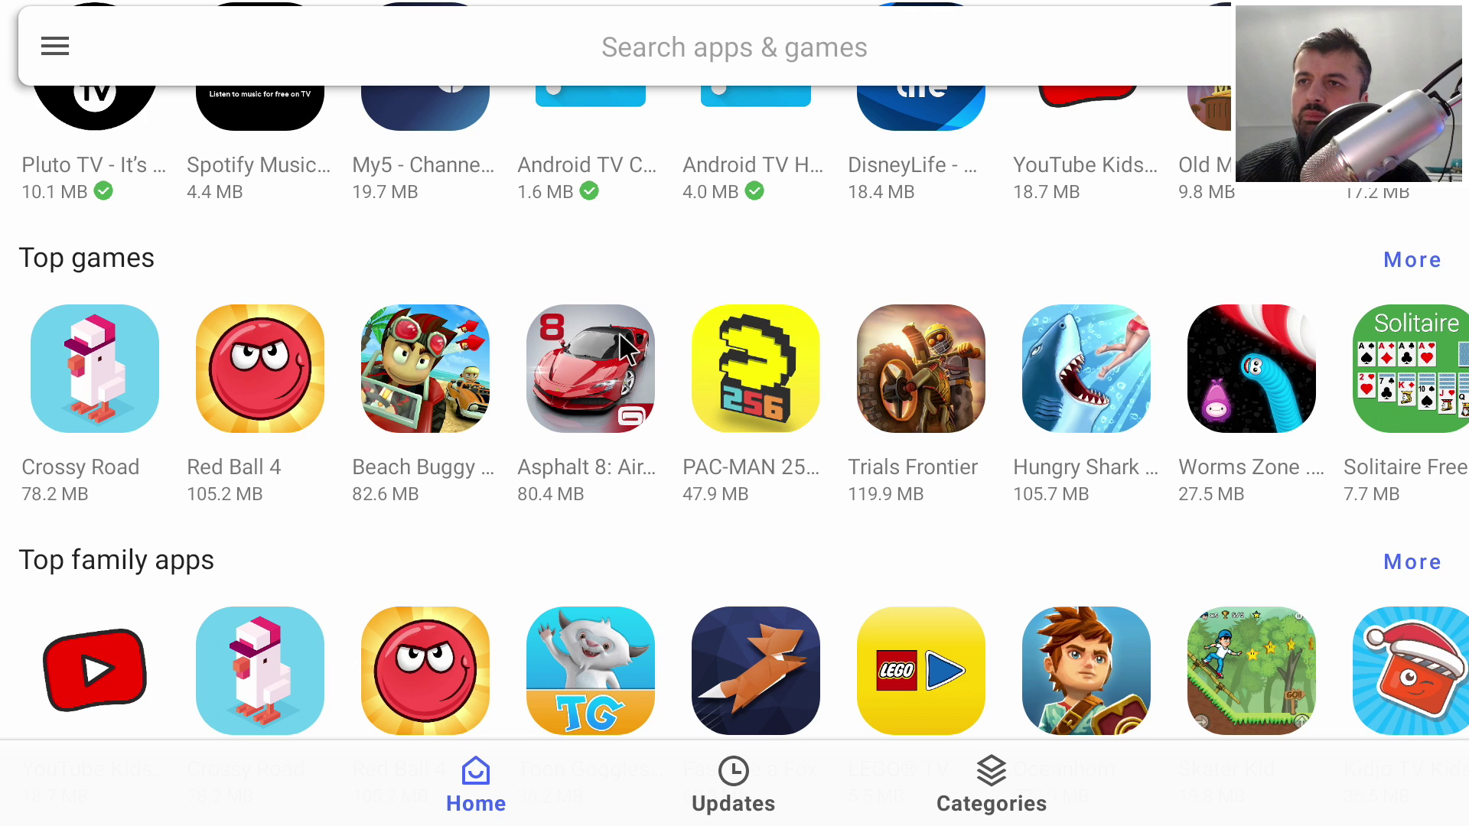
scroll(621, 340, "down", 1)
scroll(621, 341, "up", 3)
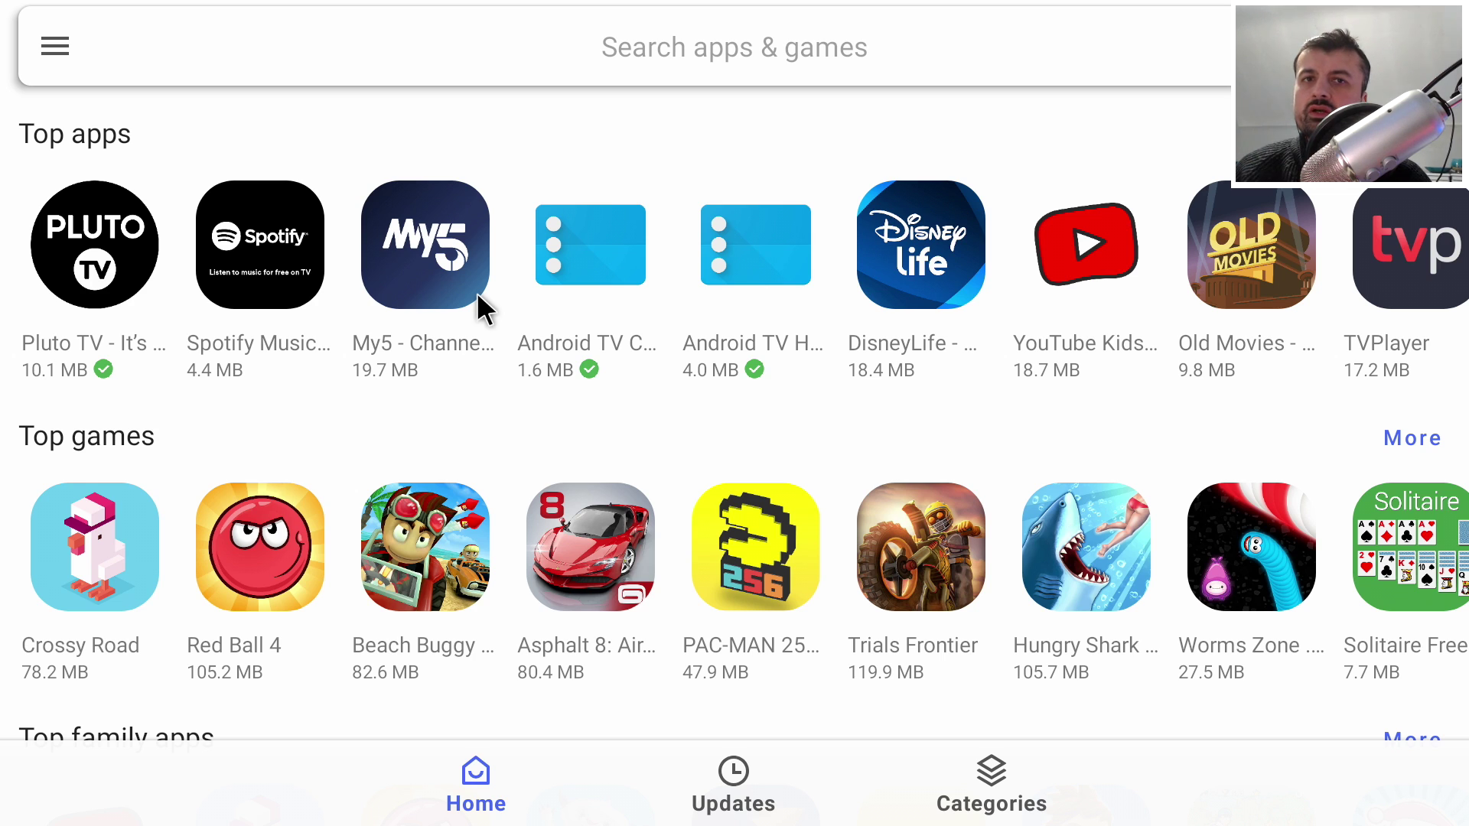
left_click(155, 253)
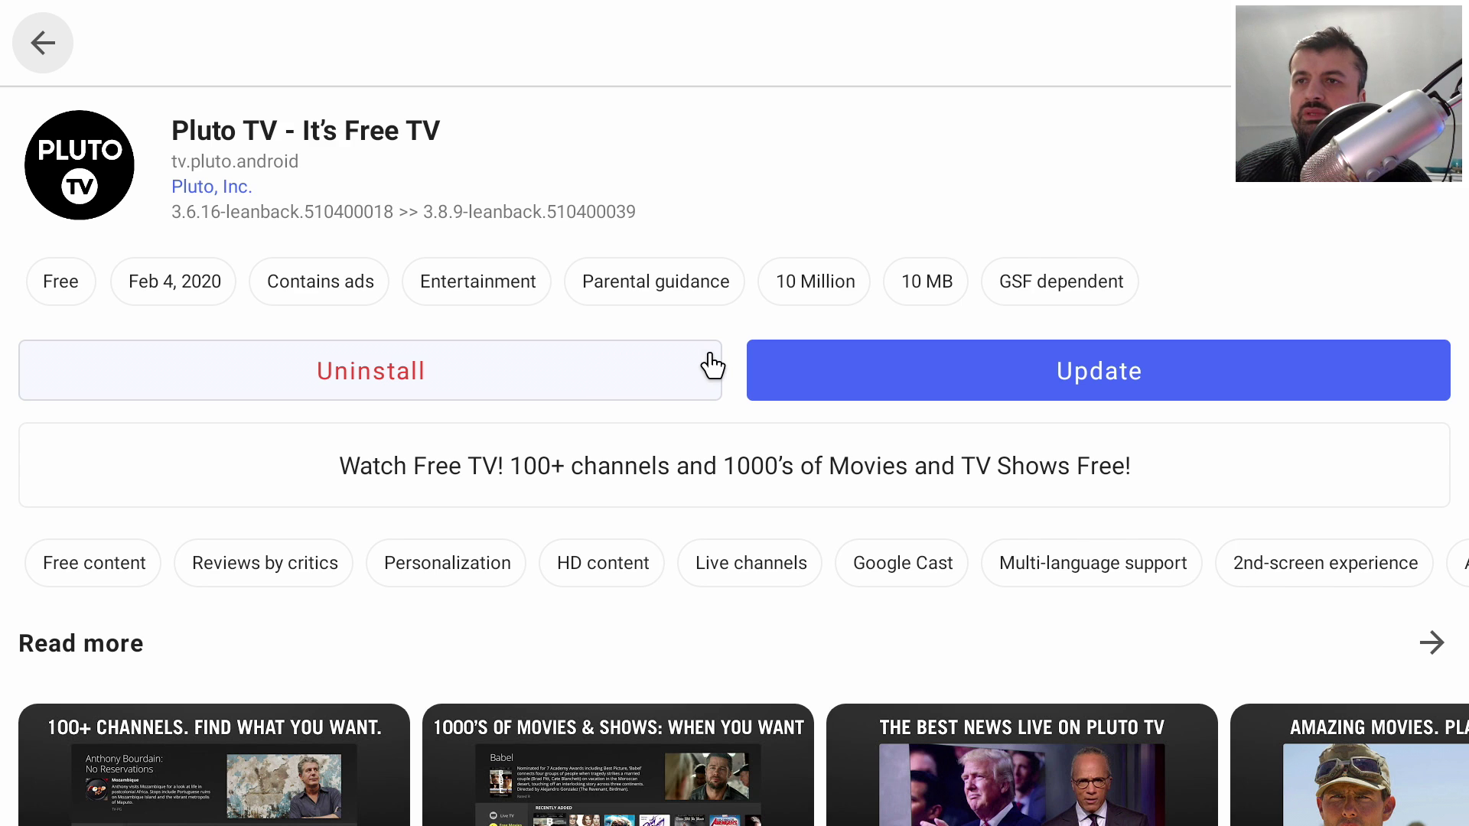
- Update Pluto TV from 3.6.16 to 3.8.9 and go back to the store home
left_click(758, 378)
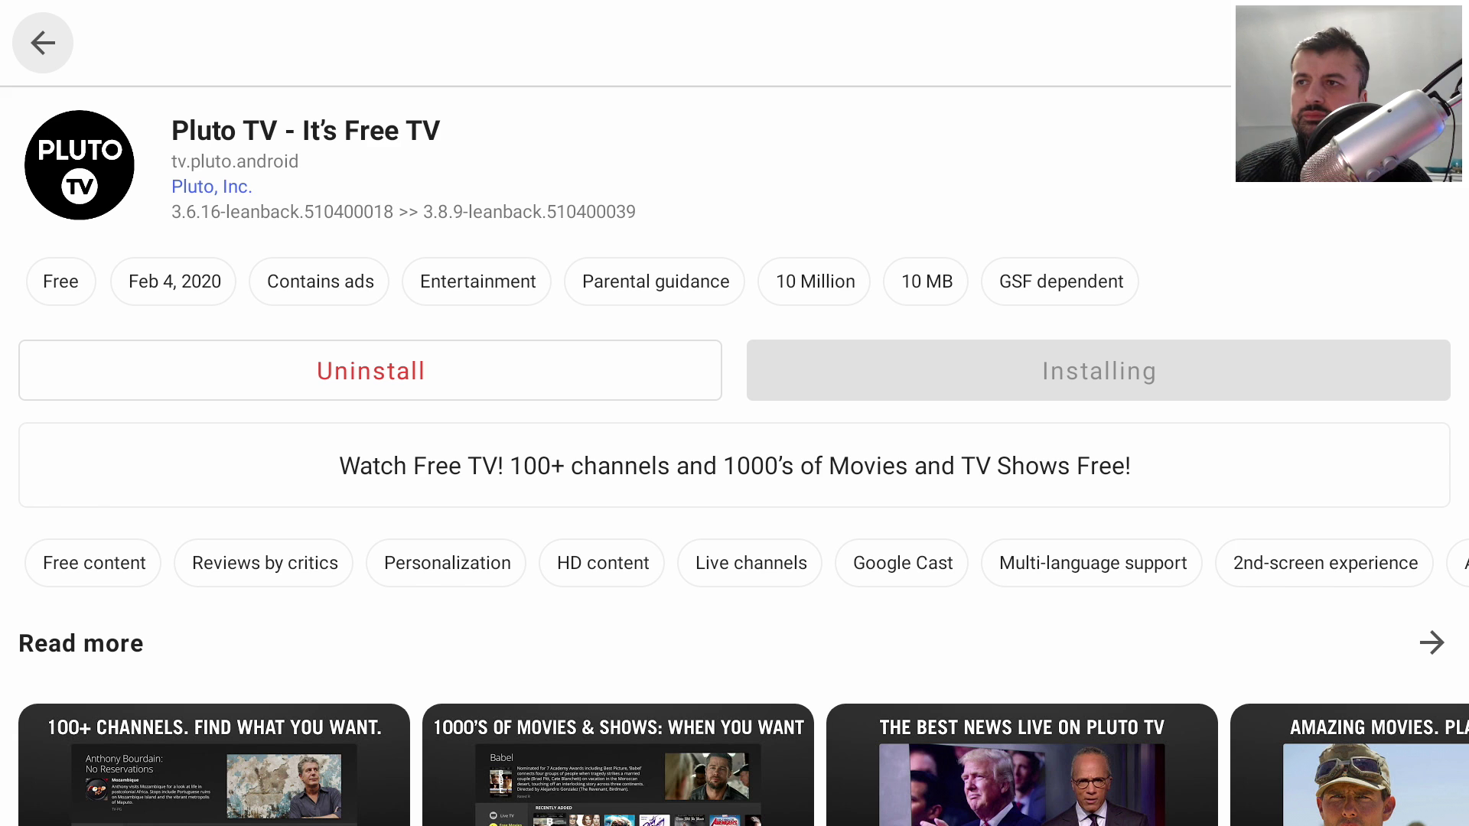
key("Escape")
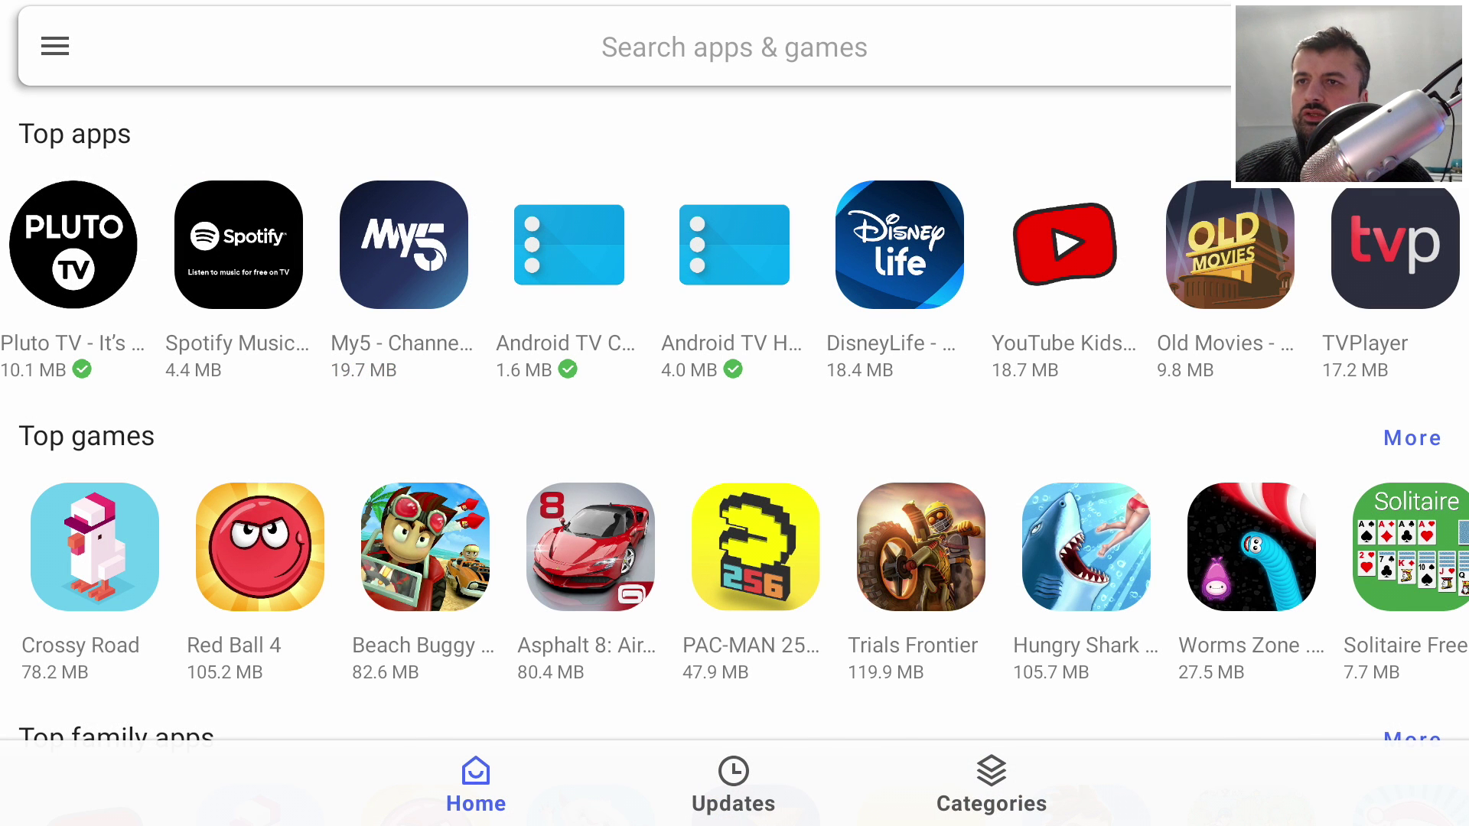
- Install DisneyLife - Watch Movies & TV 2.33.0.899 and return to the Home tab
left_click(895, 258)
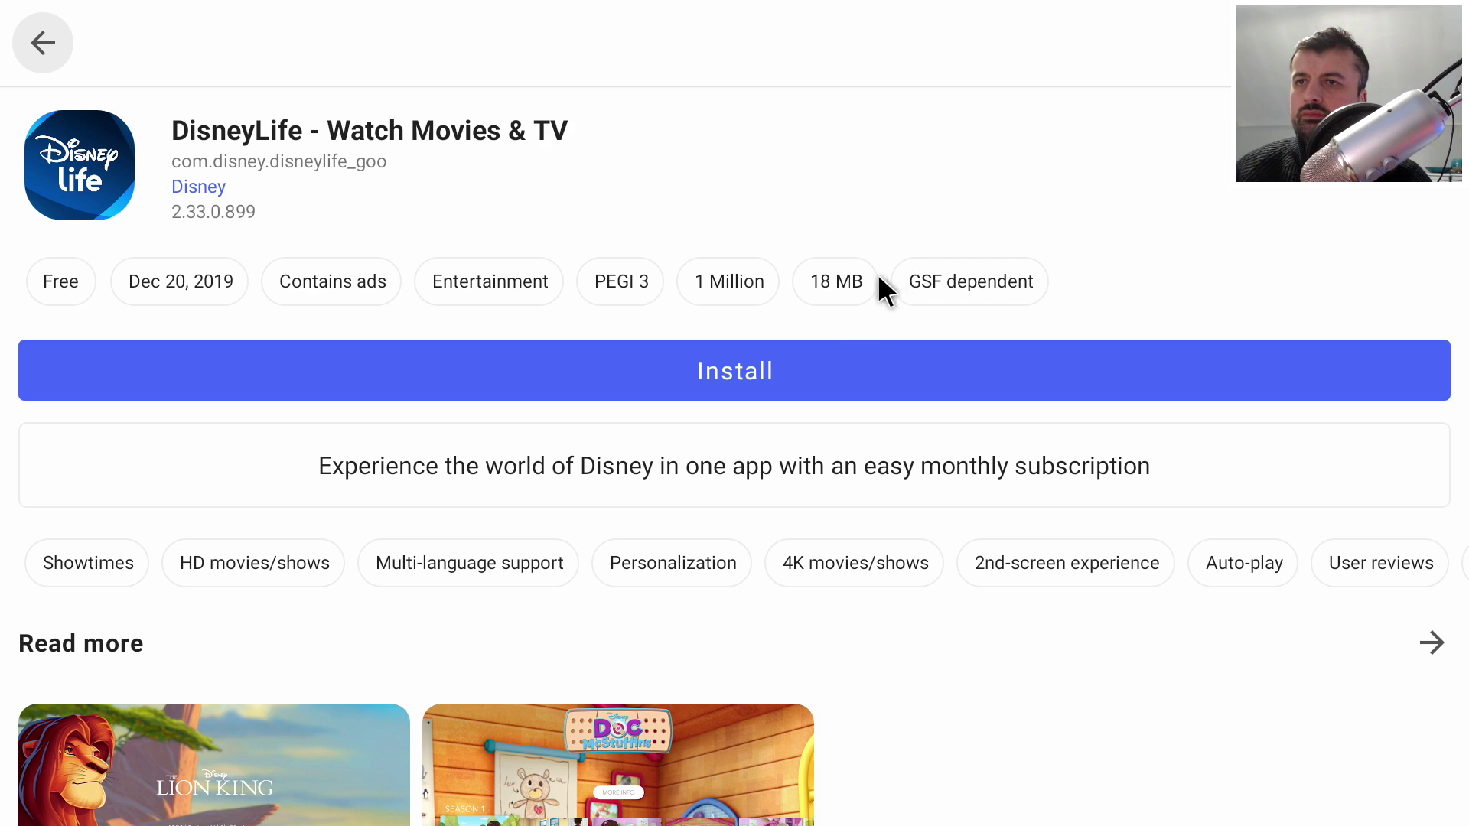
left_click(795, 368)
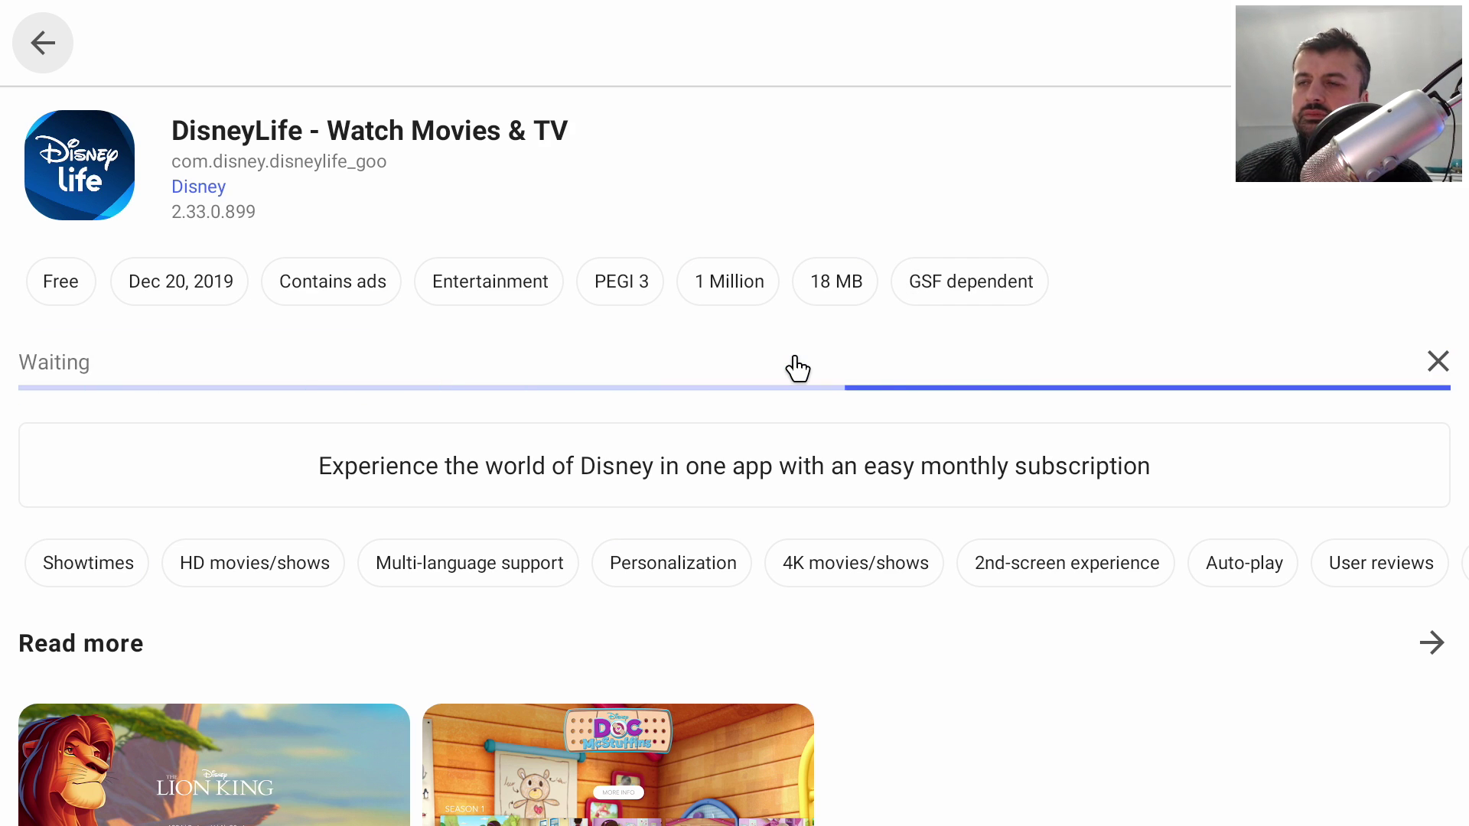
left_click(1397, 777)
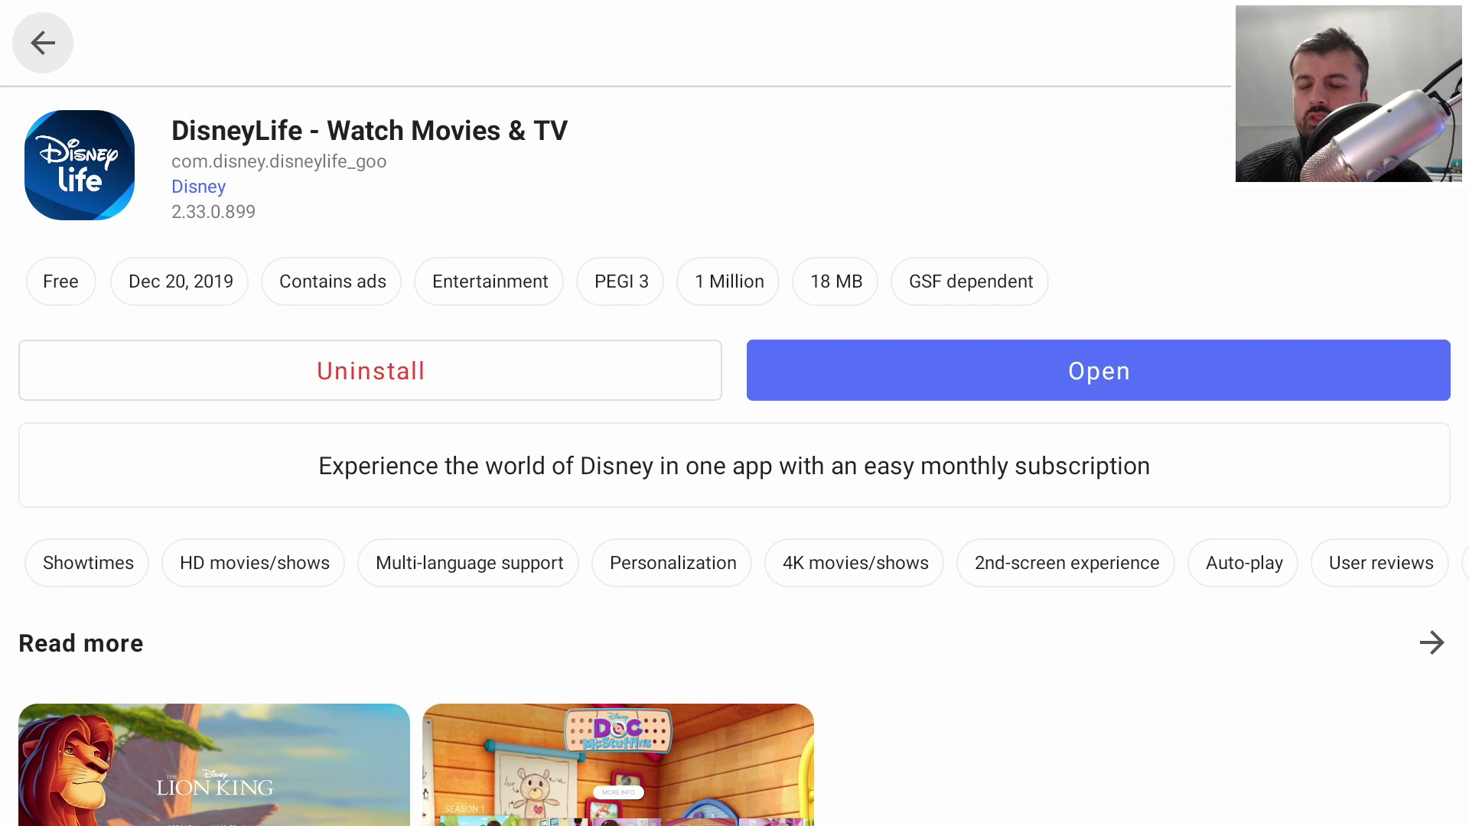
key("Escape")
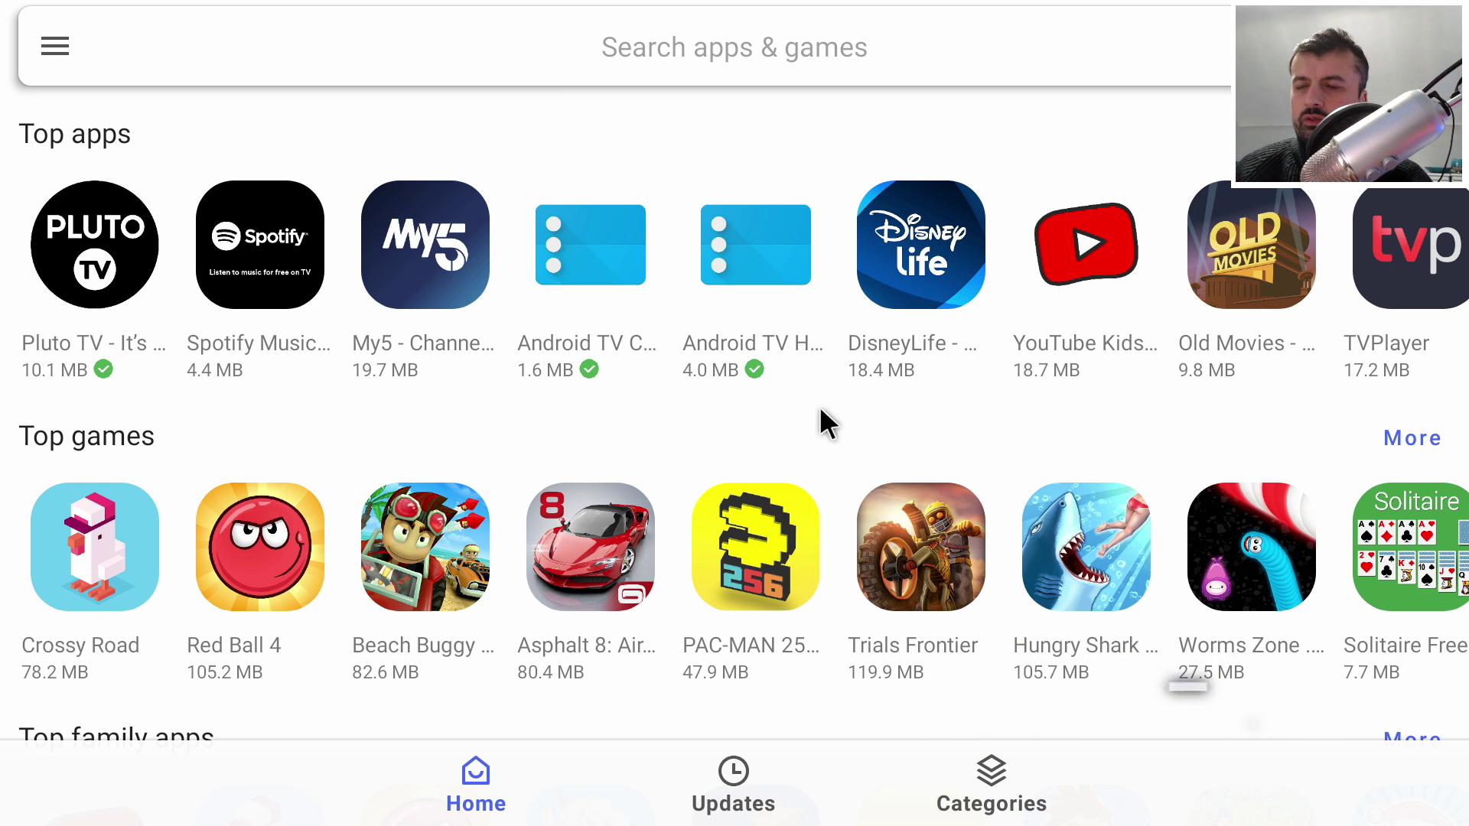
left_click(715, 35)
type("c")
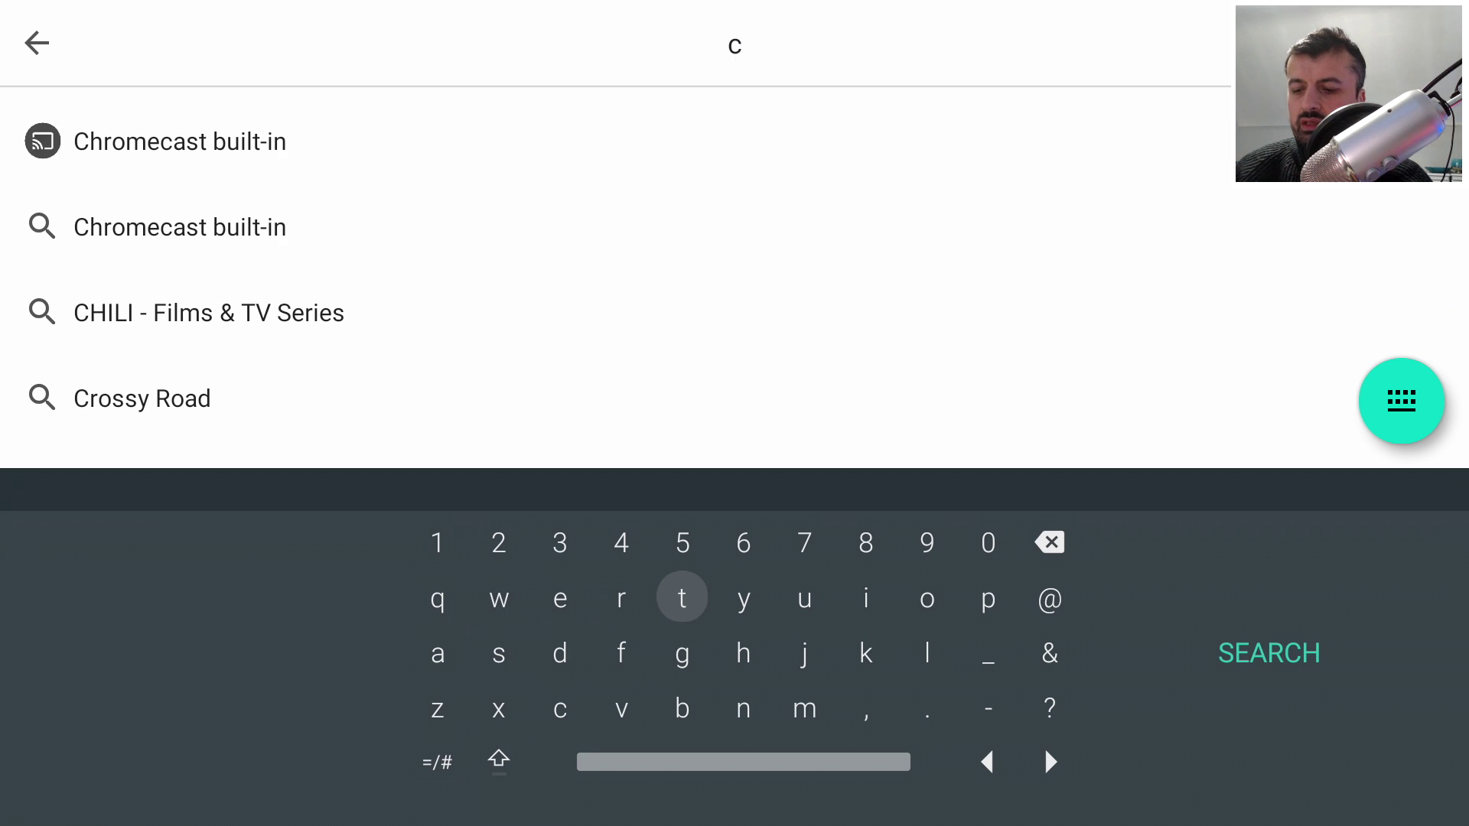
type("ra")
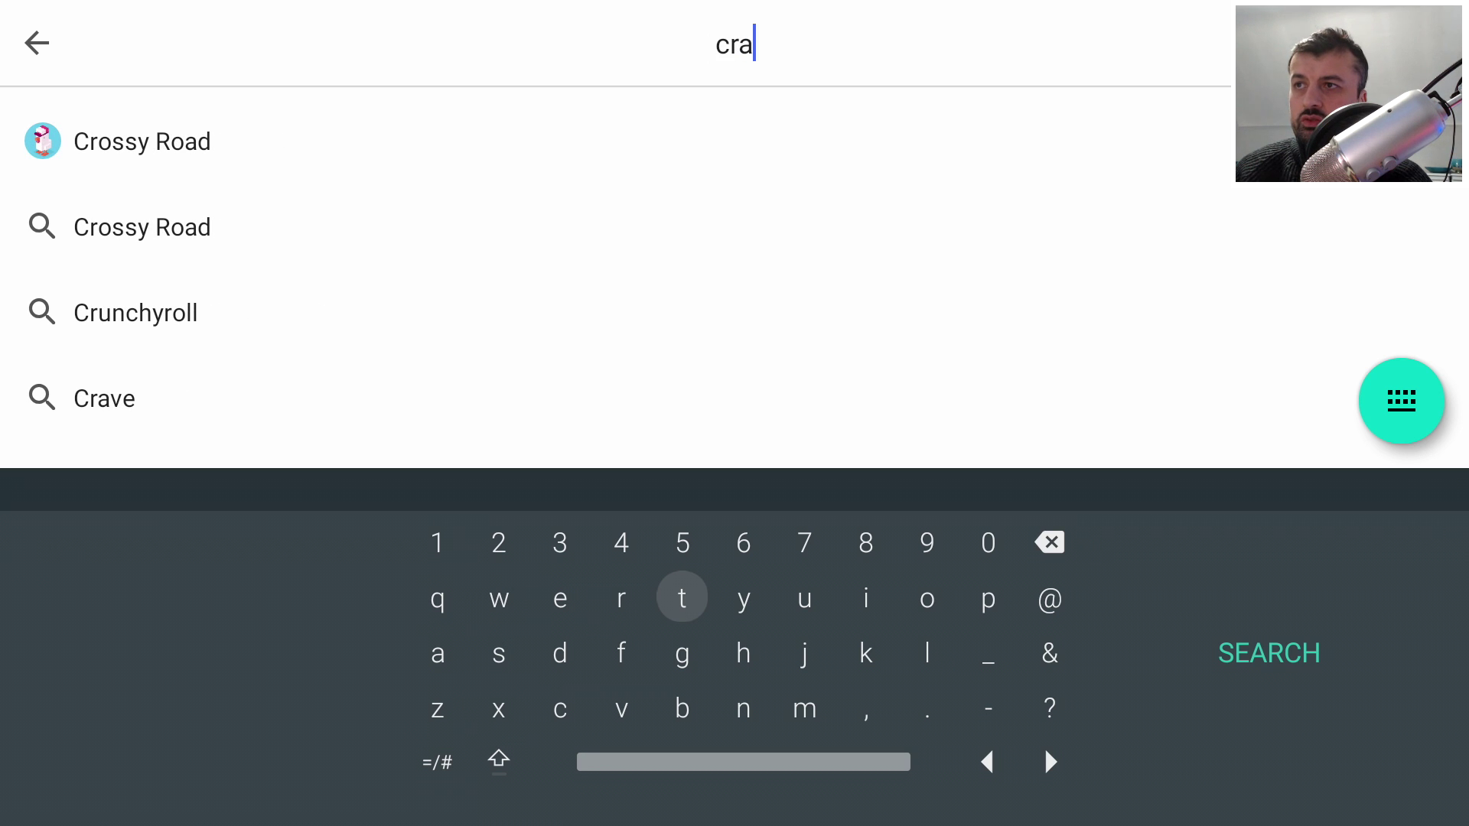
type("zy")
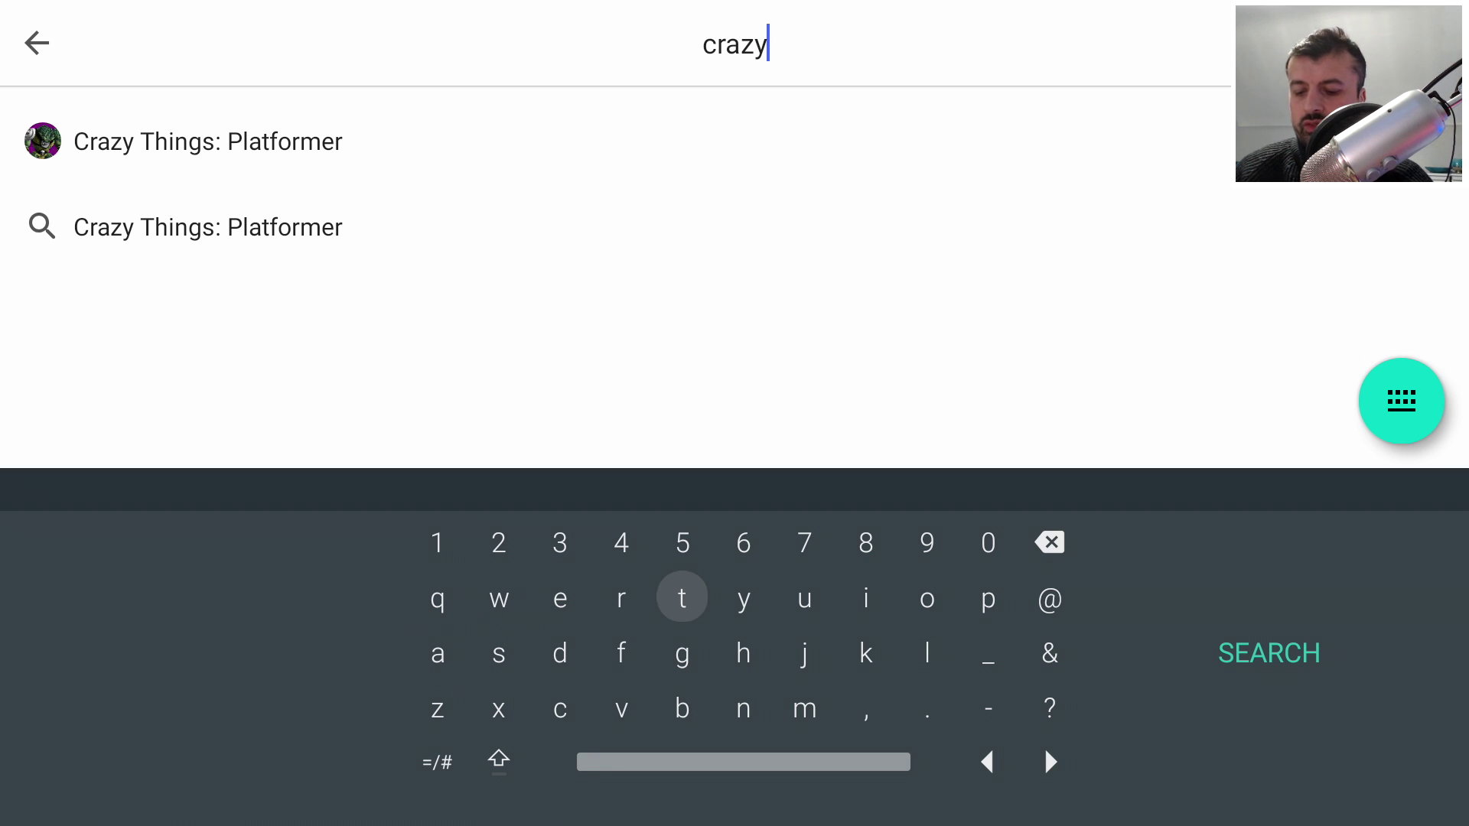
key("Escape")
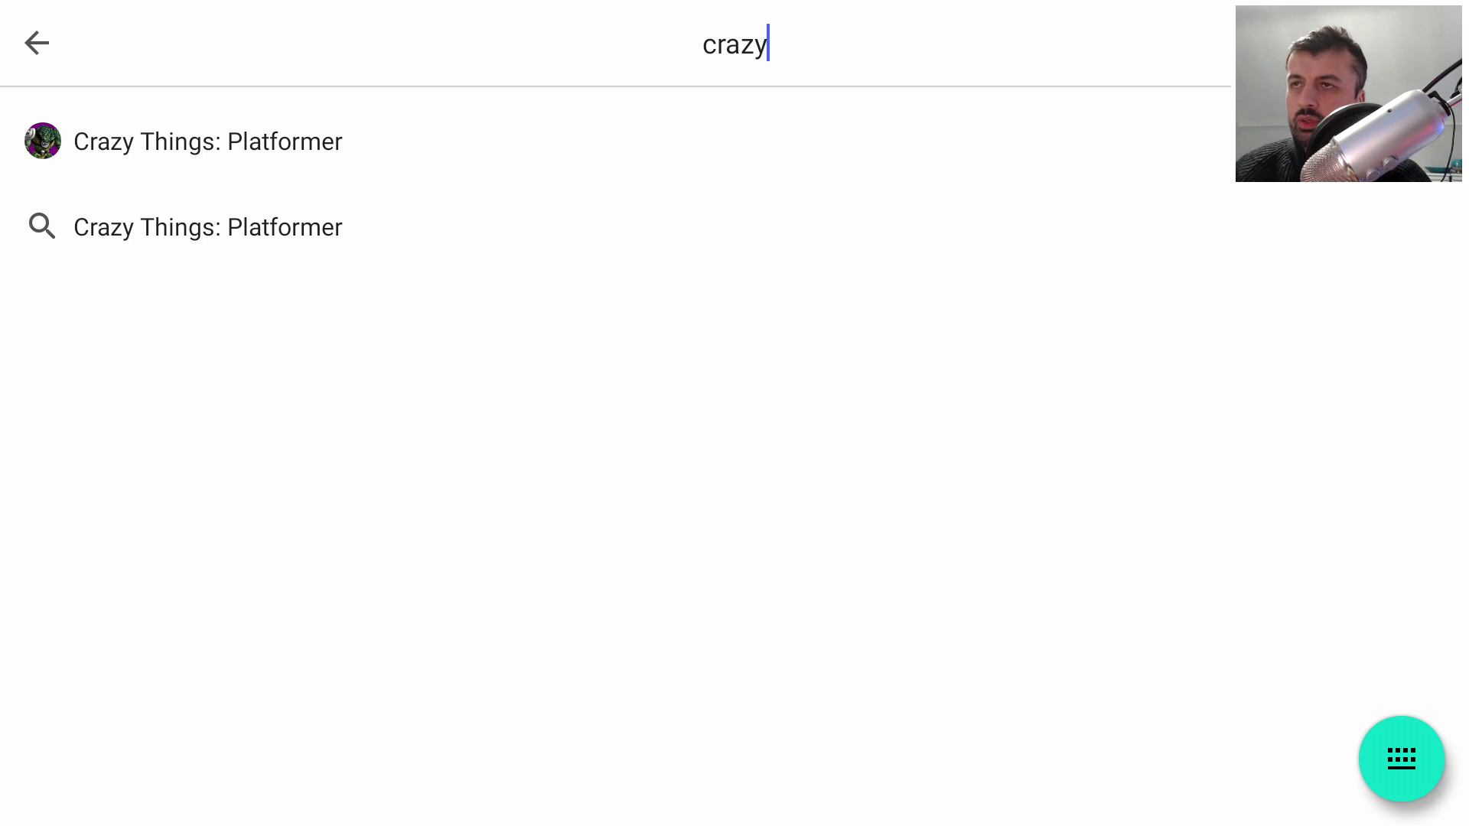
key("Escape")
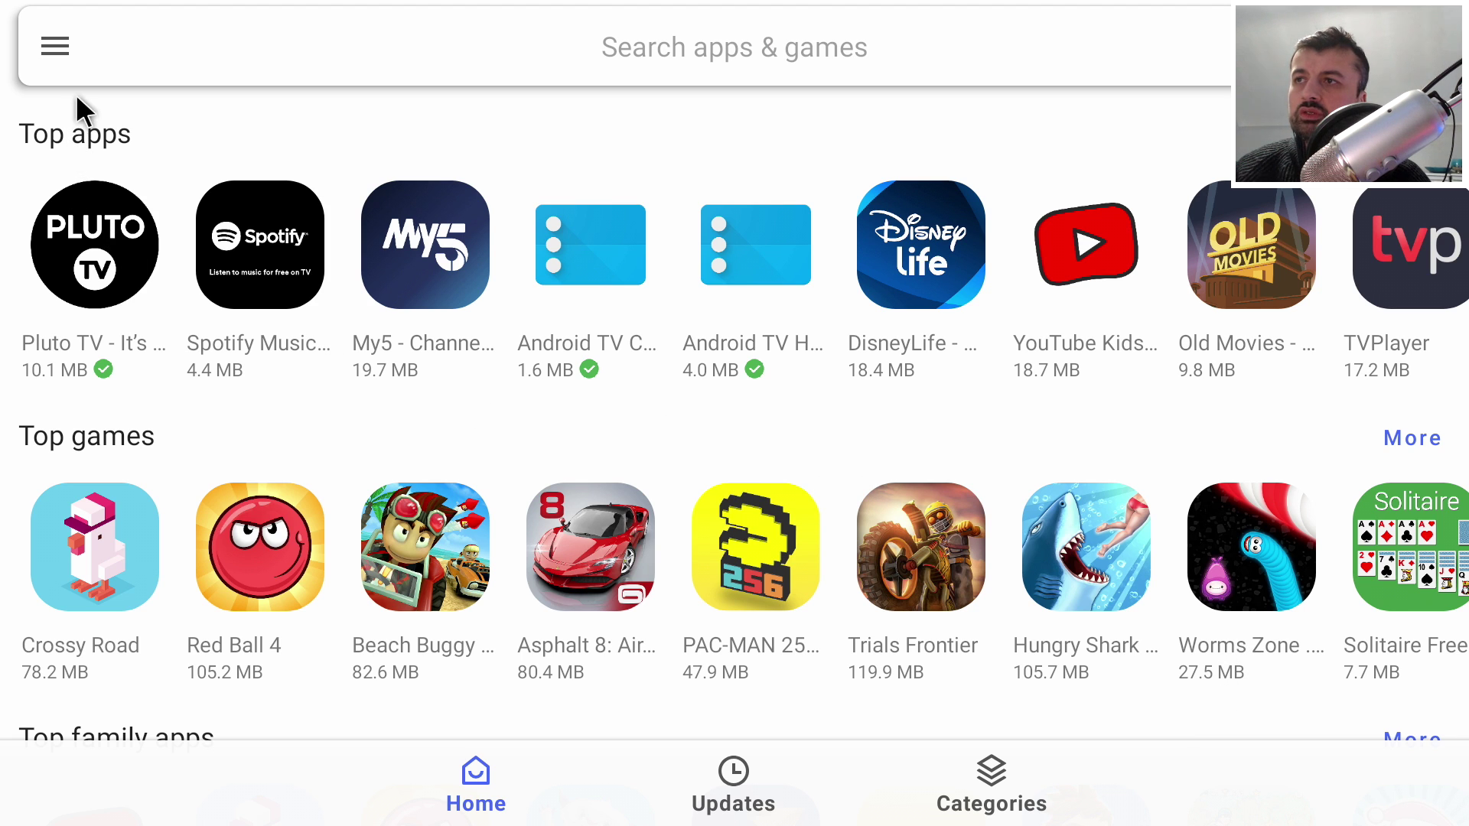
- In Spoof settings, pick Google Pixel 2 (api27) from the device dropdown, showing brand google, device walleye
left_click(54, 47)
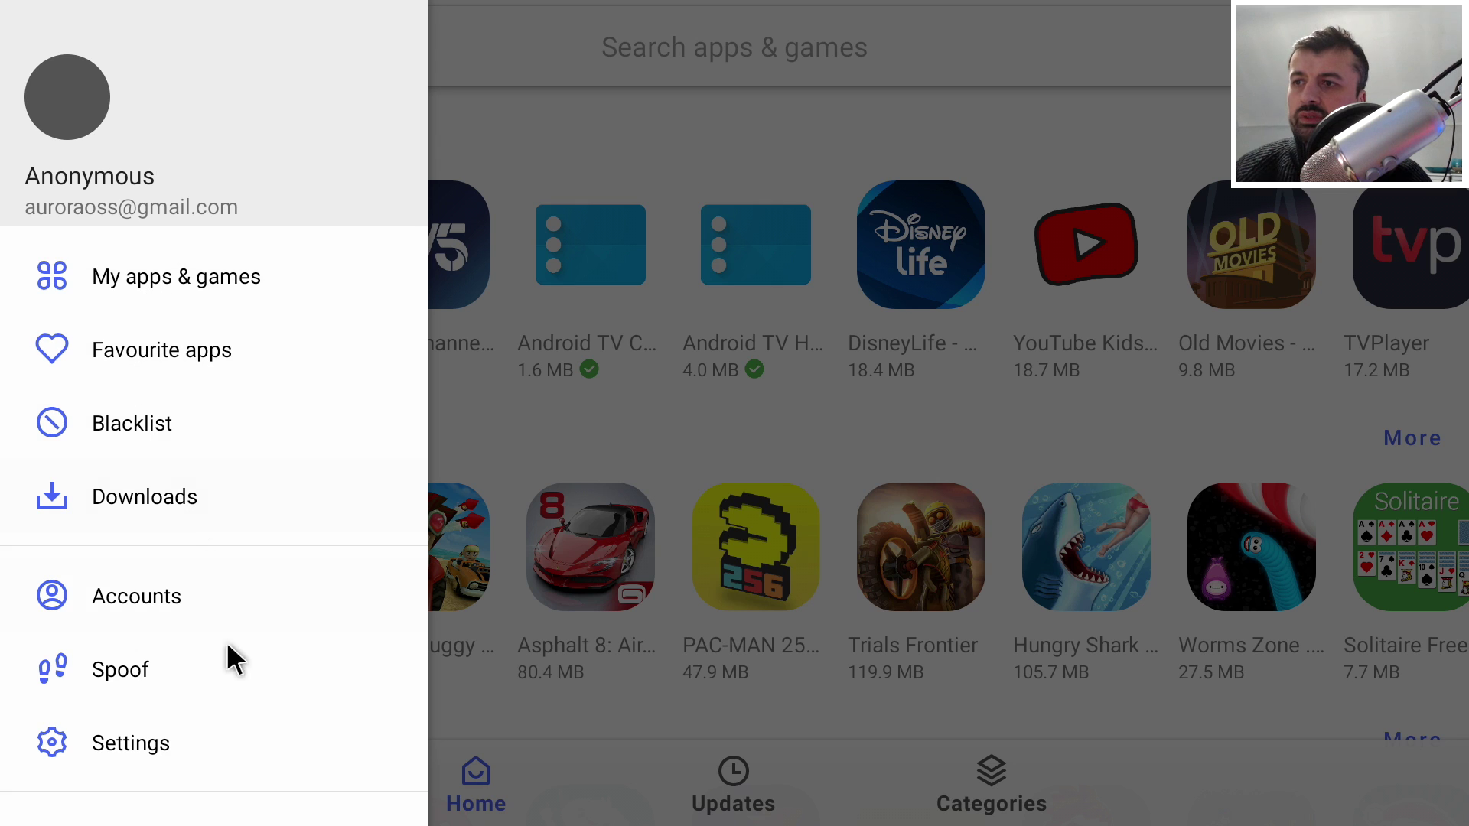
left_click(190, 672)
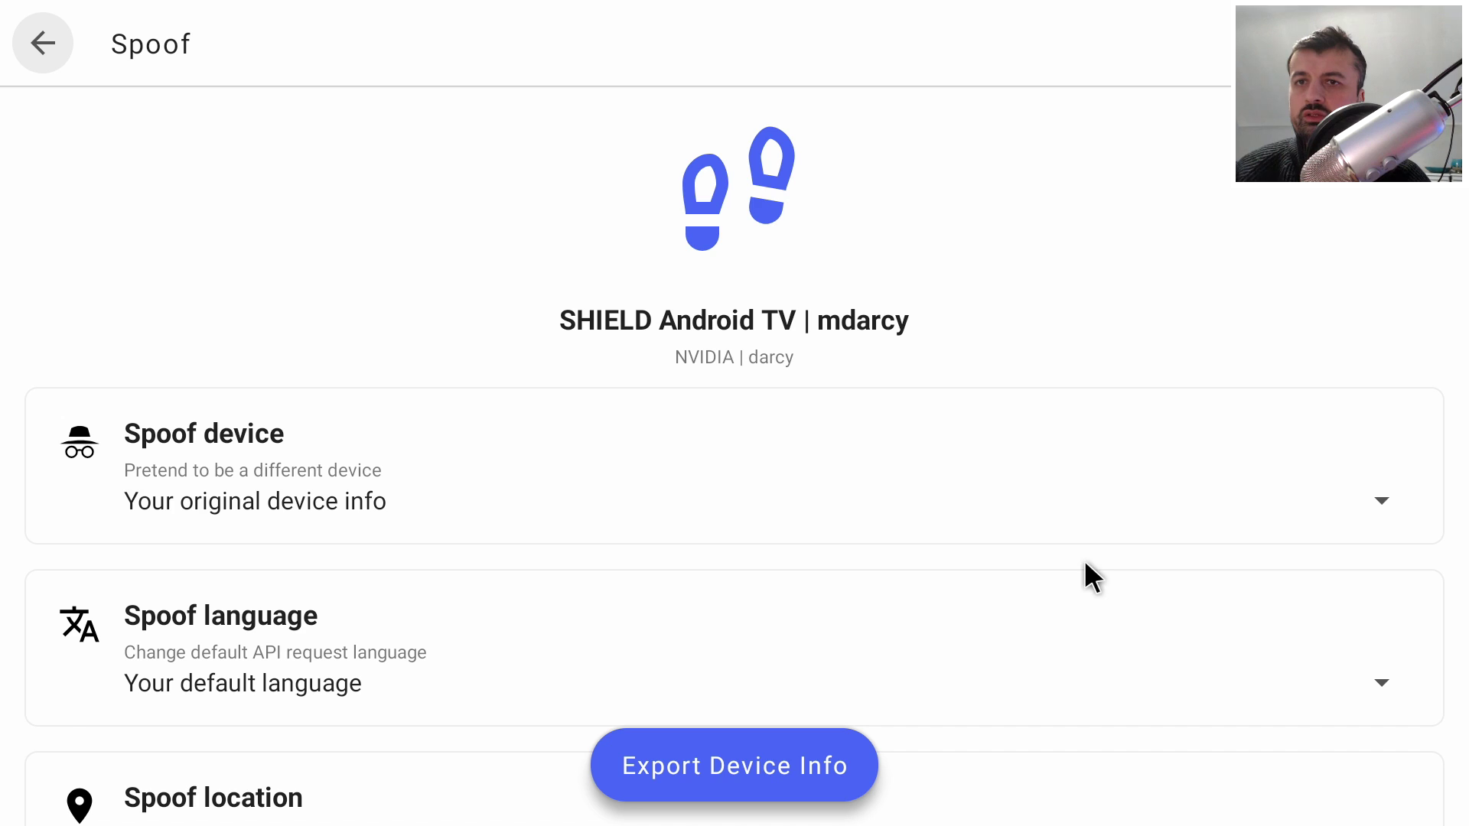
left_click(1366, 496)
key("Down")
key("Down")
key("Down")
key("Down")
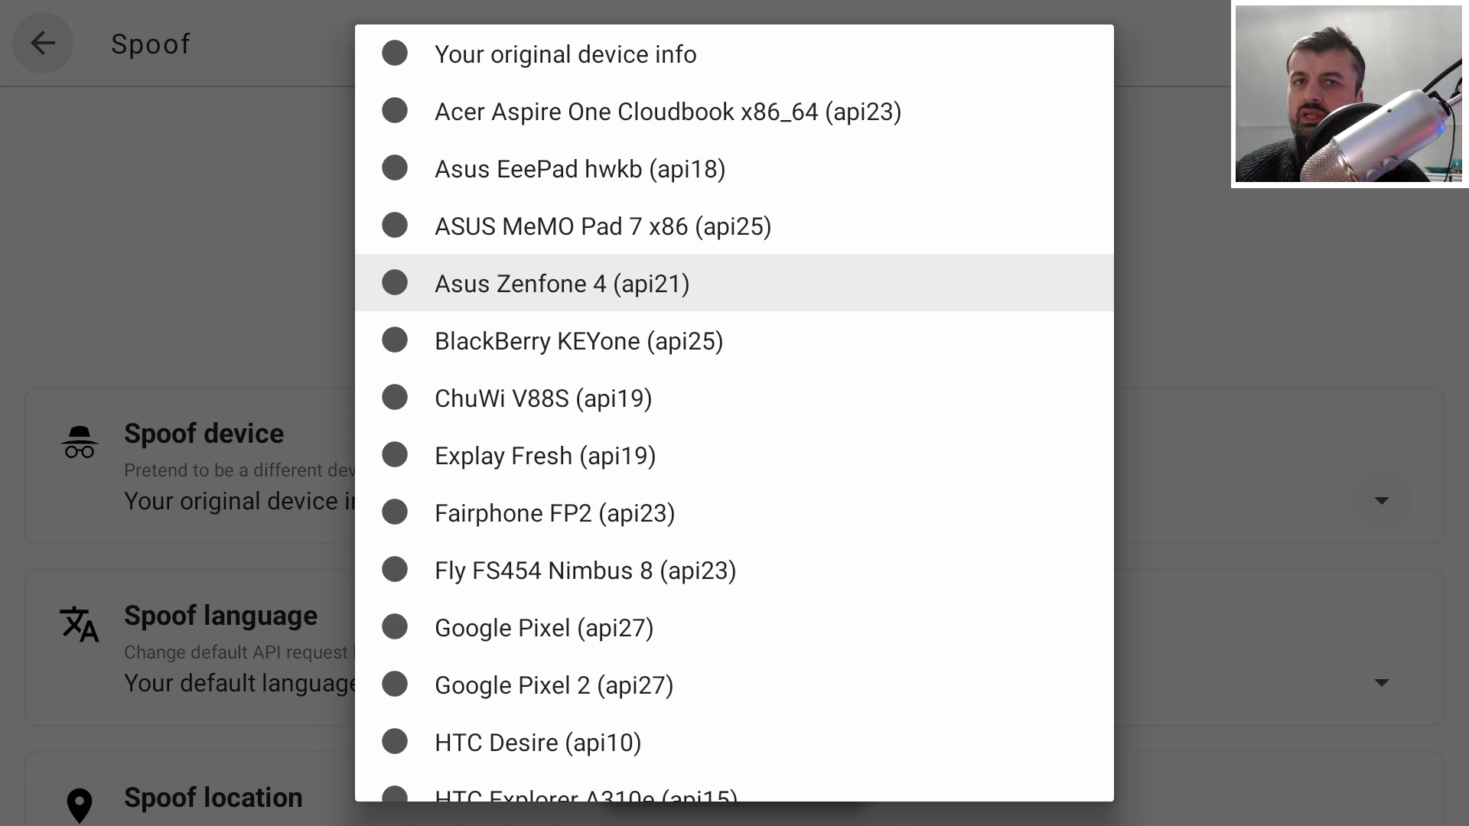
key("Down")
key("Down")
key("Down")
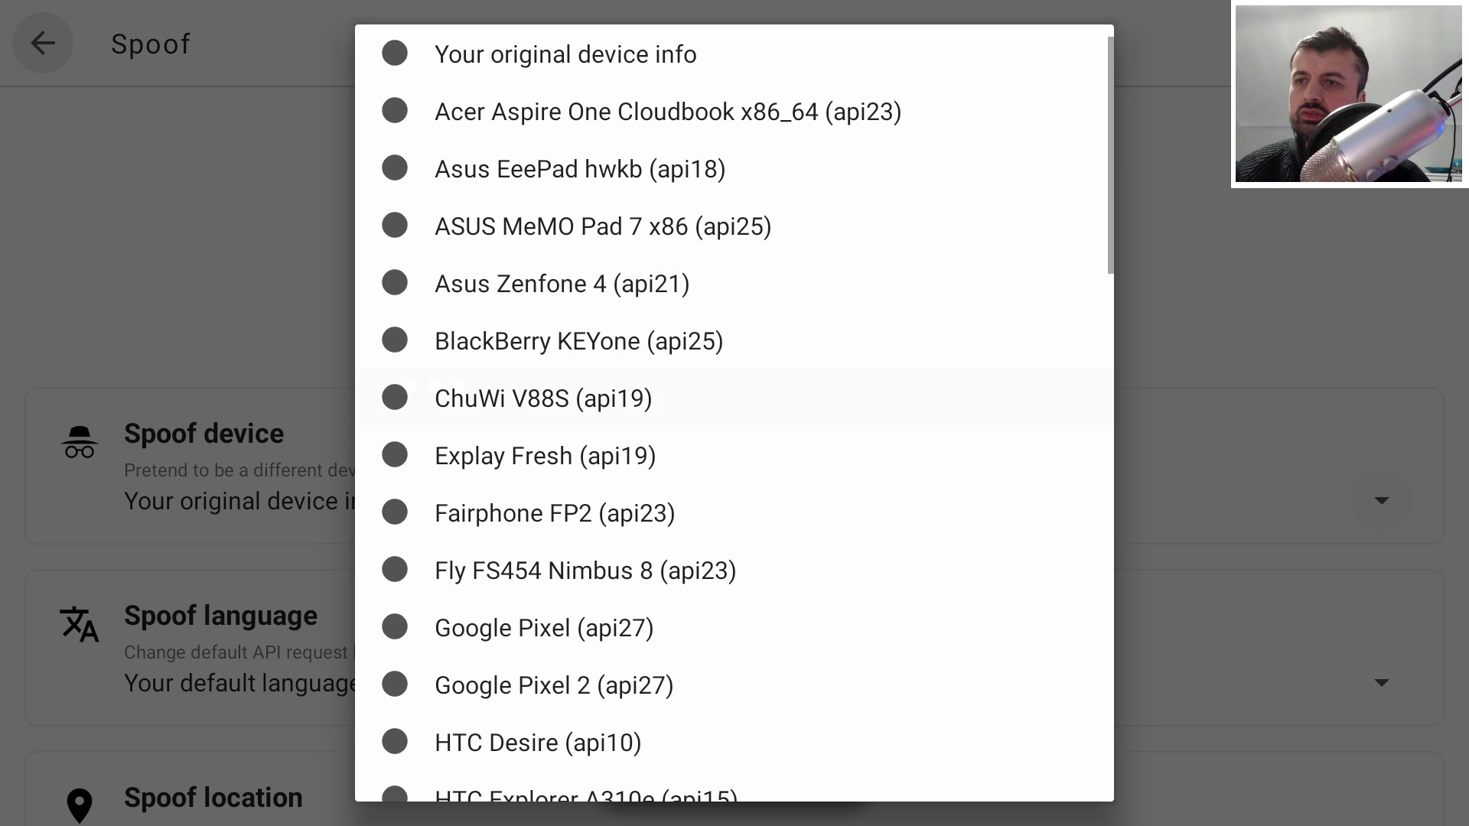
key("Down")
key("Down")
key("Down")
key("Down")
key("Down")
key("Down")
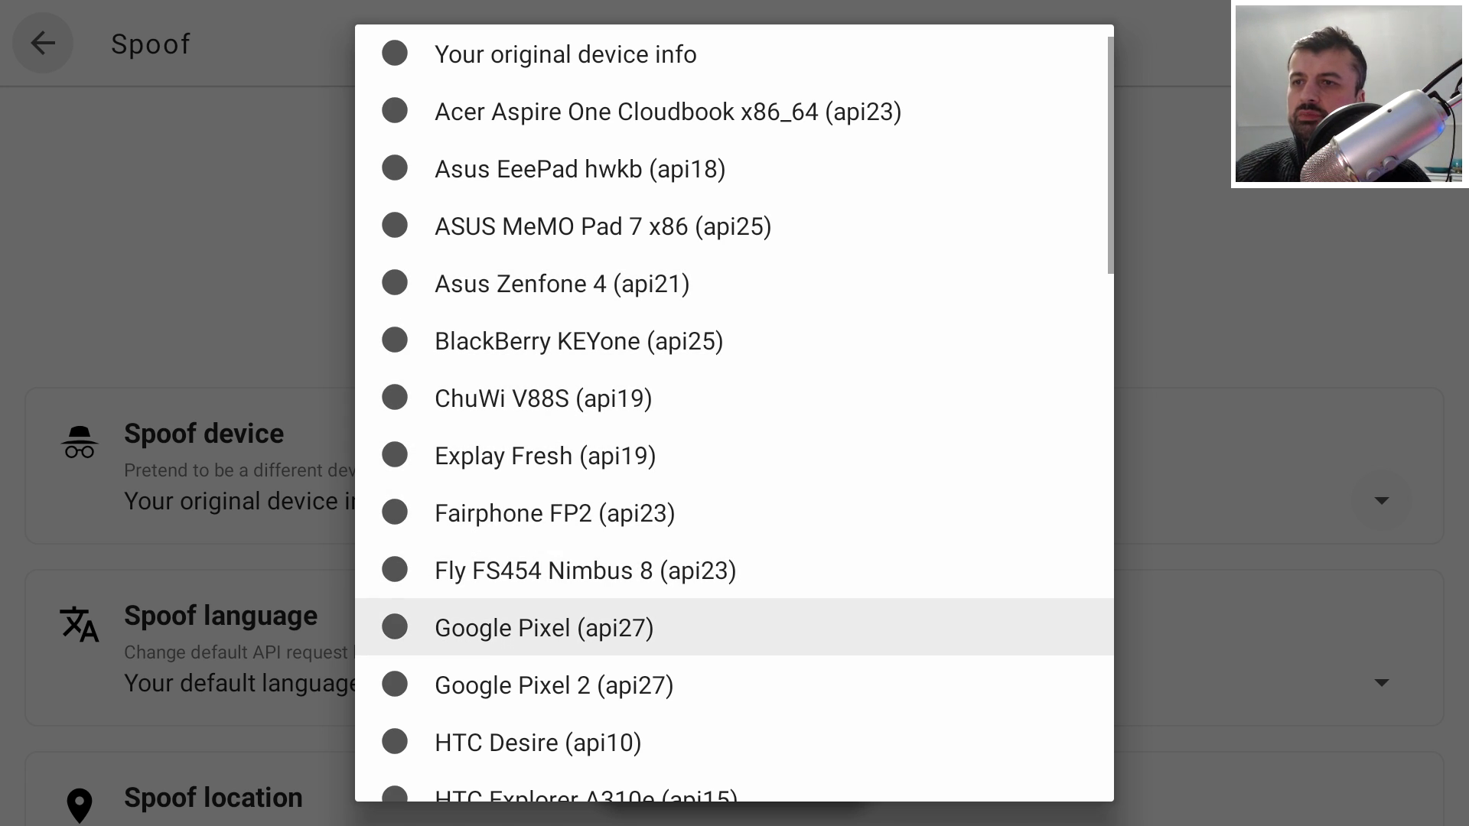
key("Up")
key("Up")
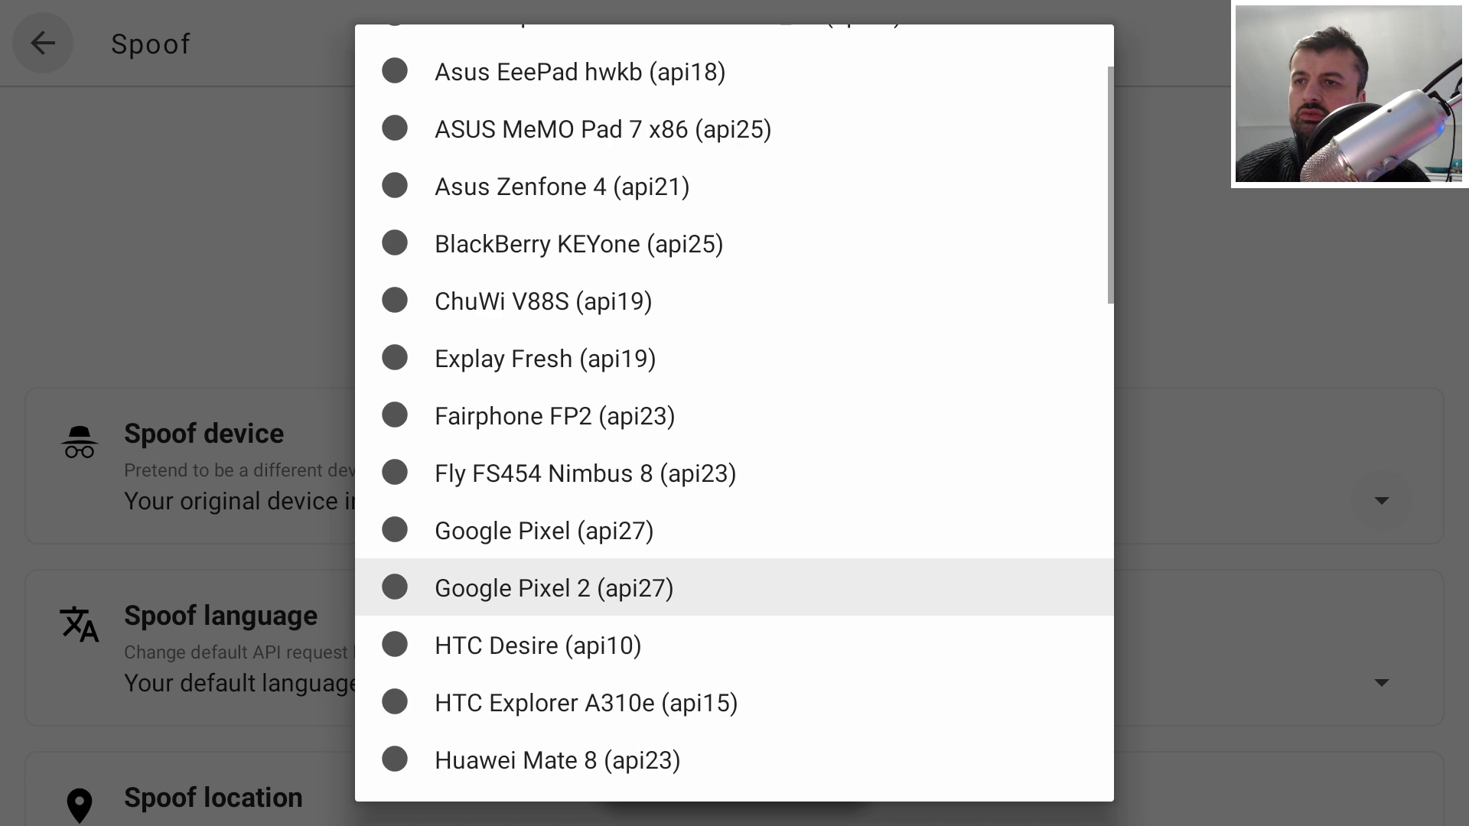
key("Return")
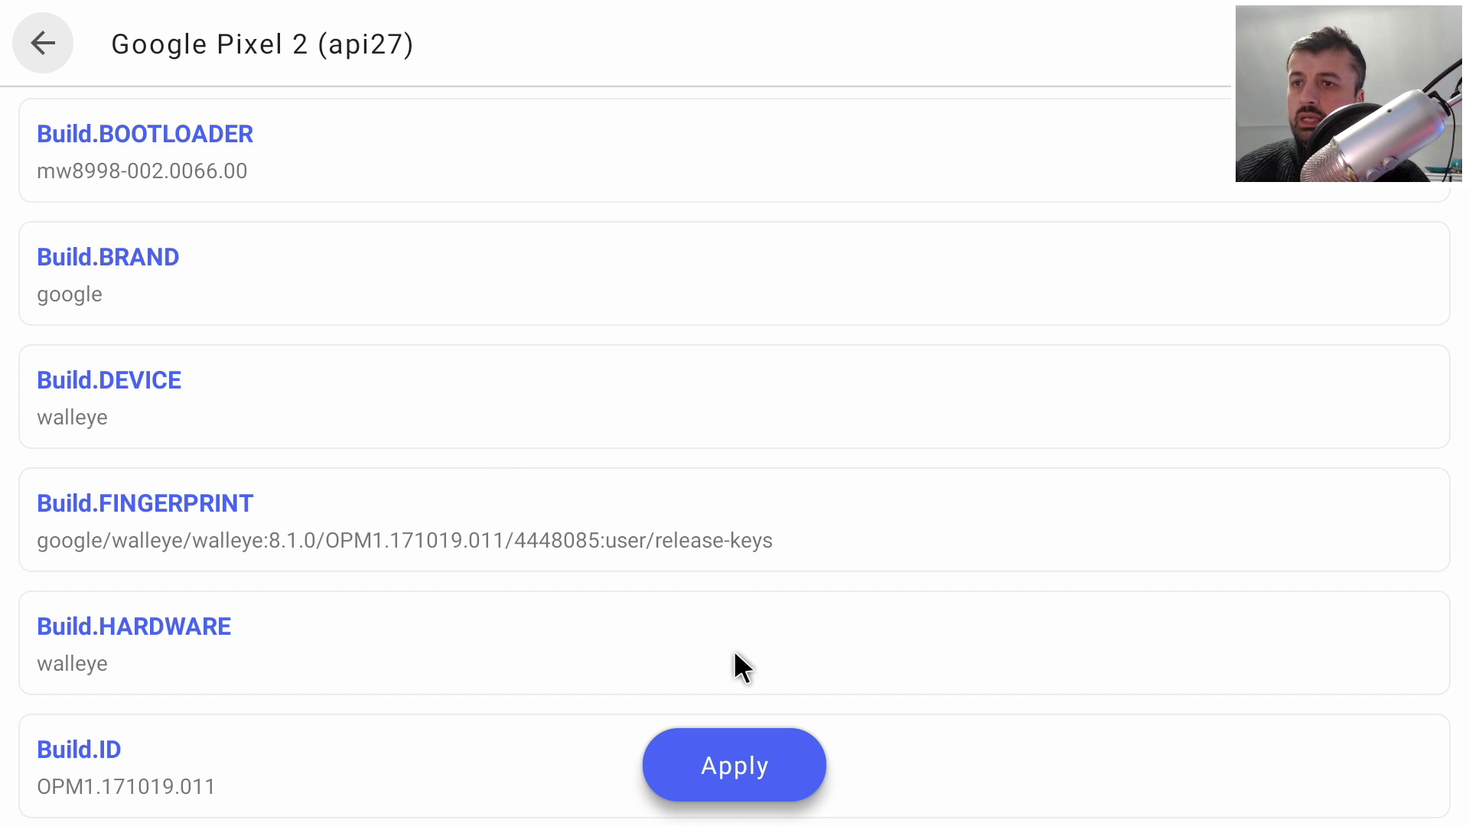
- Apply the Google Pixel 2 profile, log out, and sign back in anonymously
left_click(709, 763)
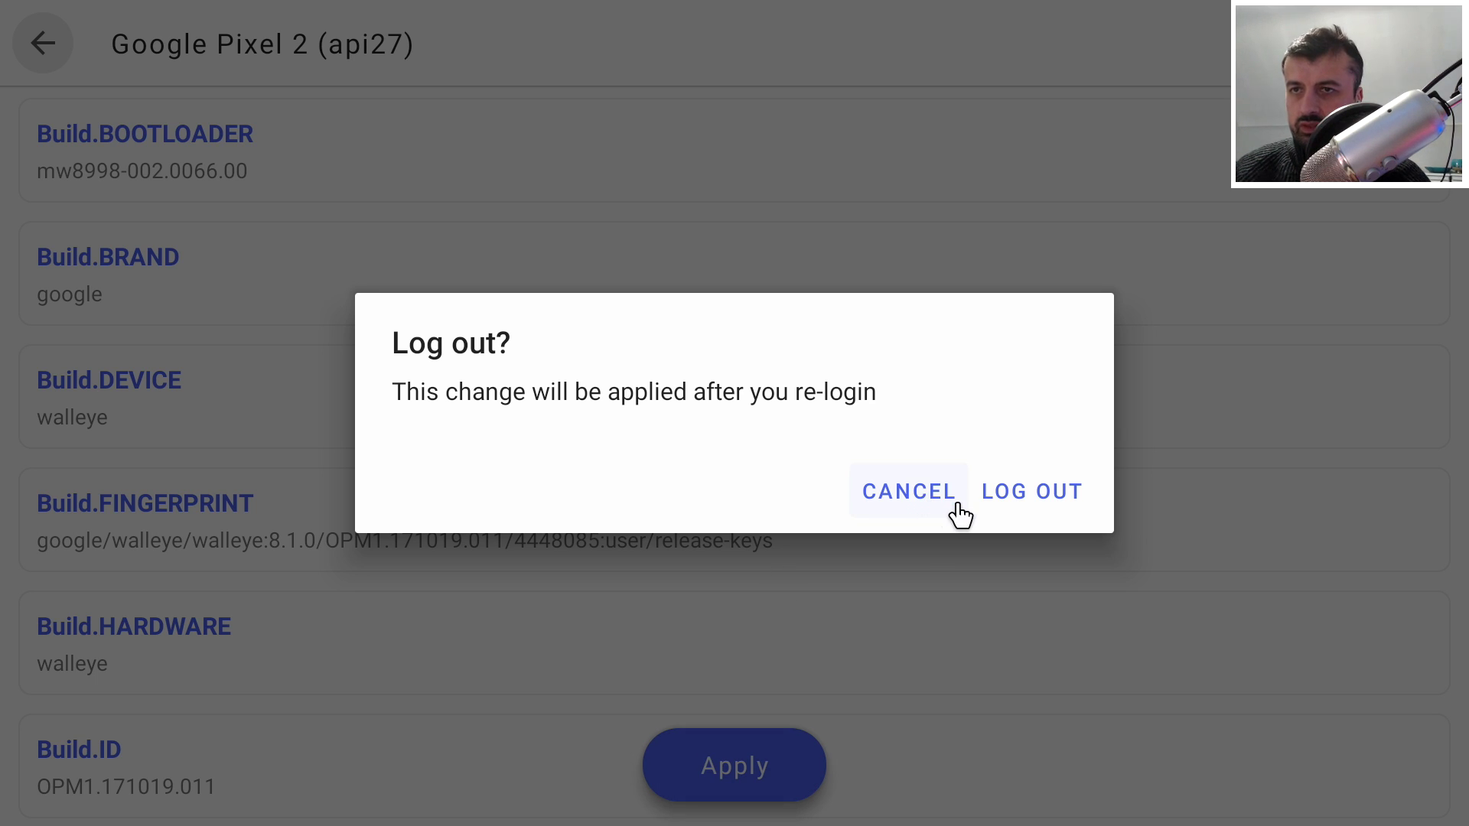
left_click(992, 505)
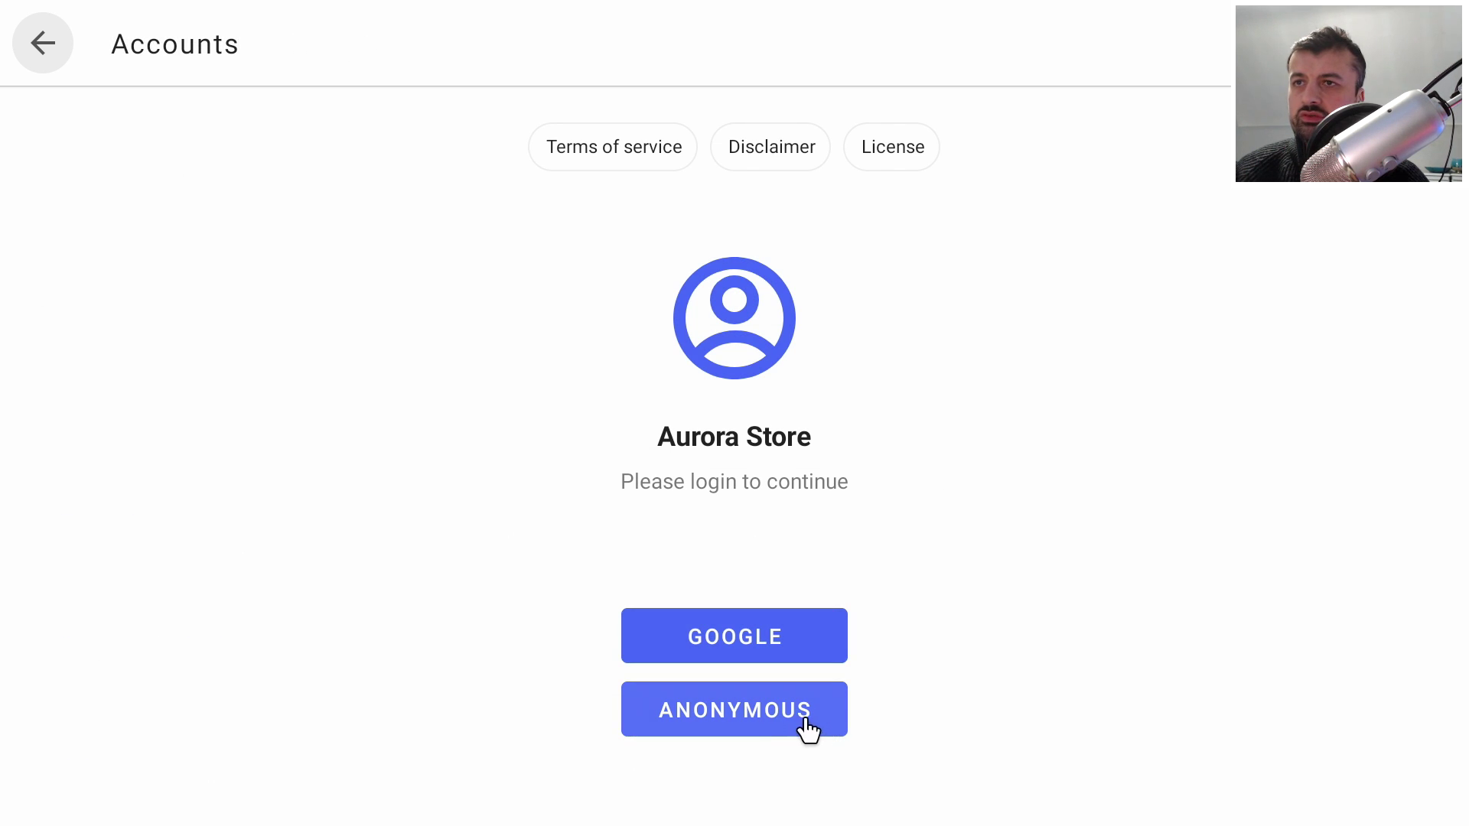
left_click(774, 717)
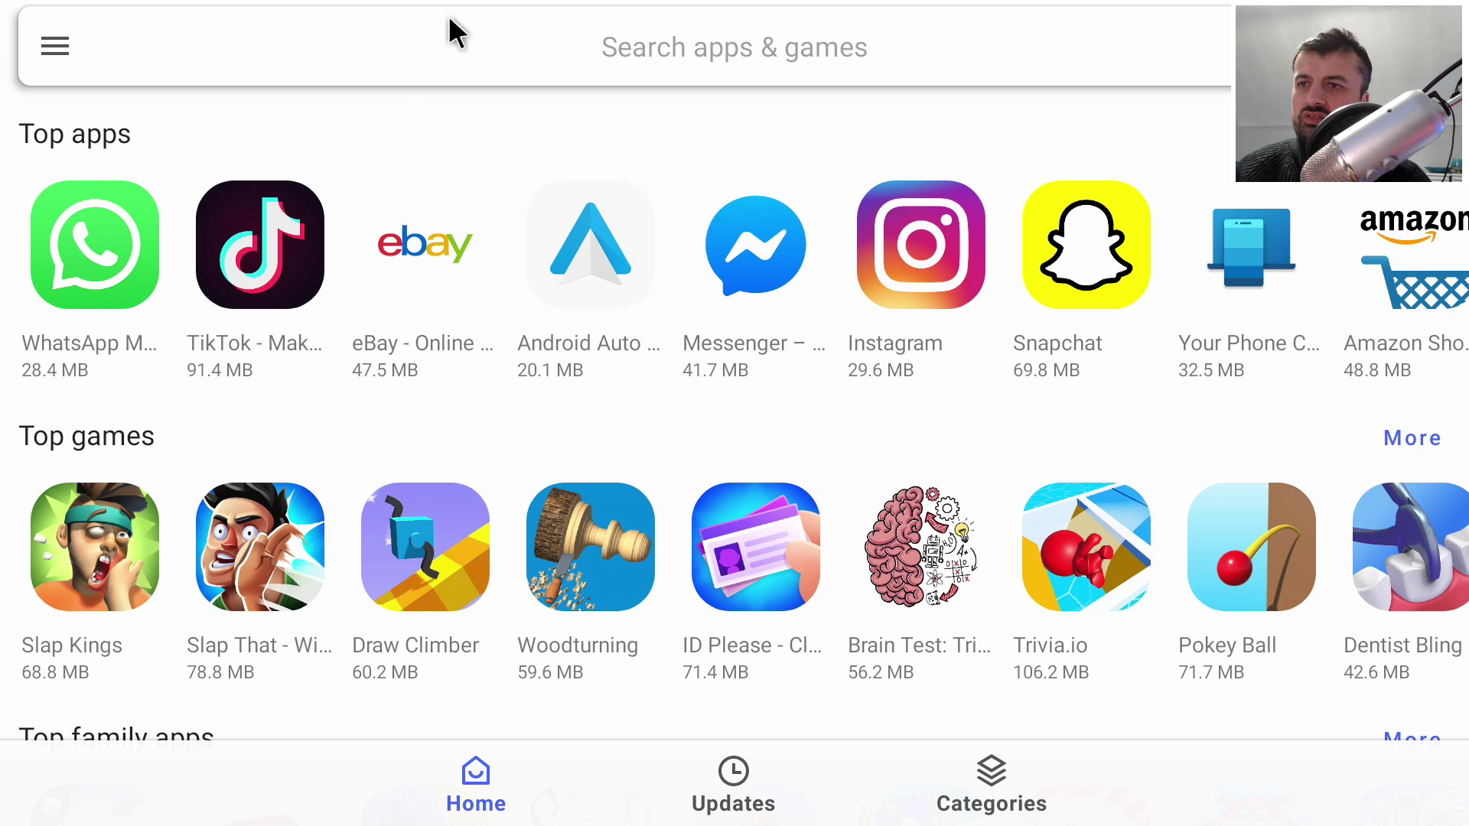
- Search 'crazy taxi' and install Crazy Taxi Classic (258 MB) from its details page
left_click(705, 52)
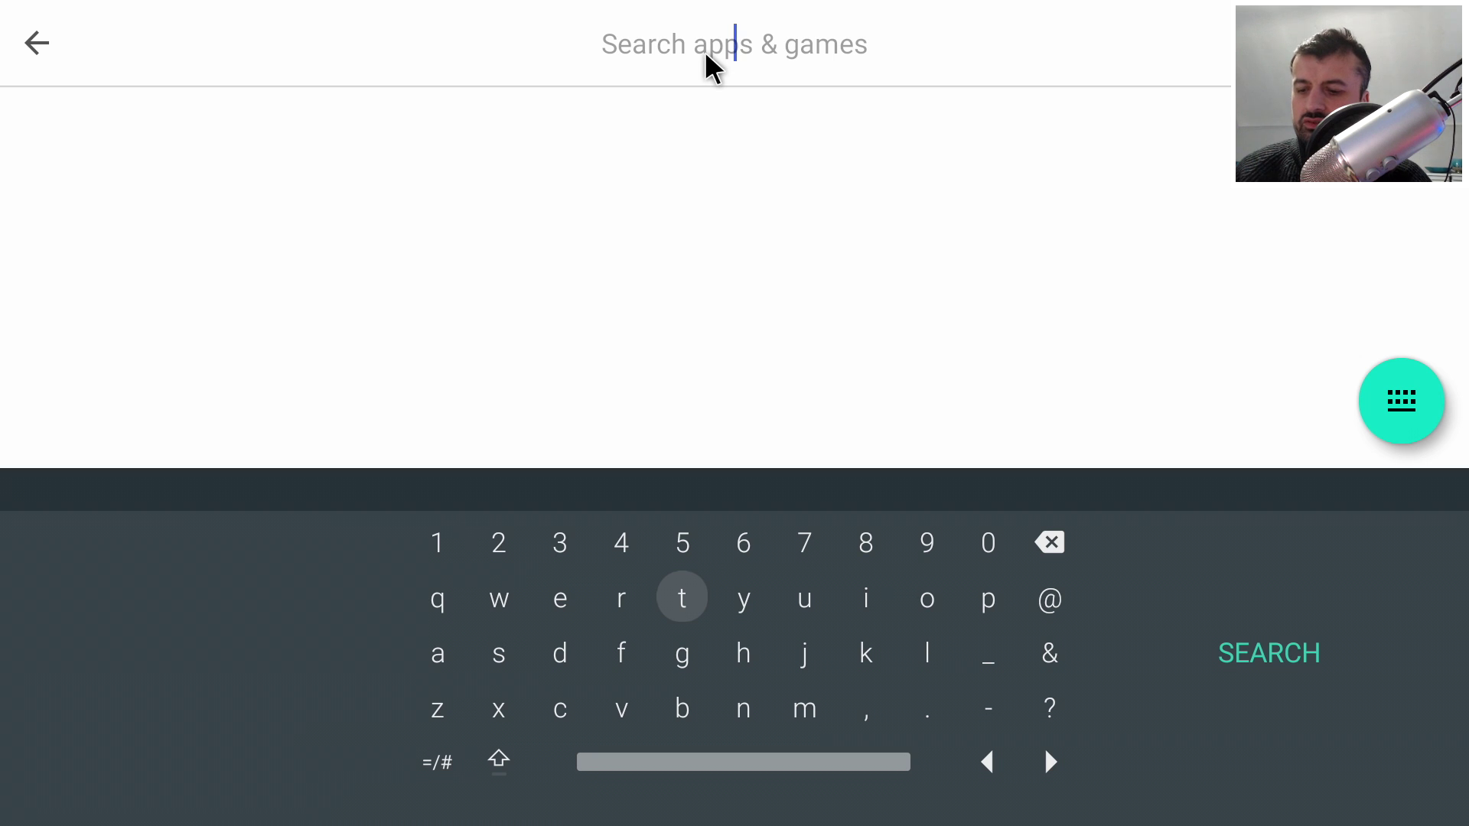
type("cra")
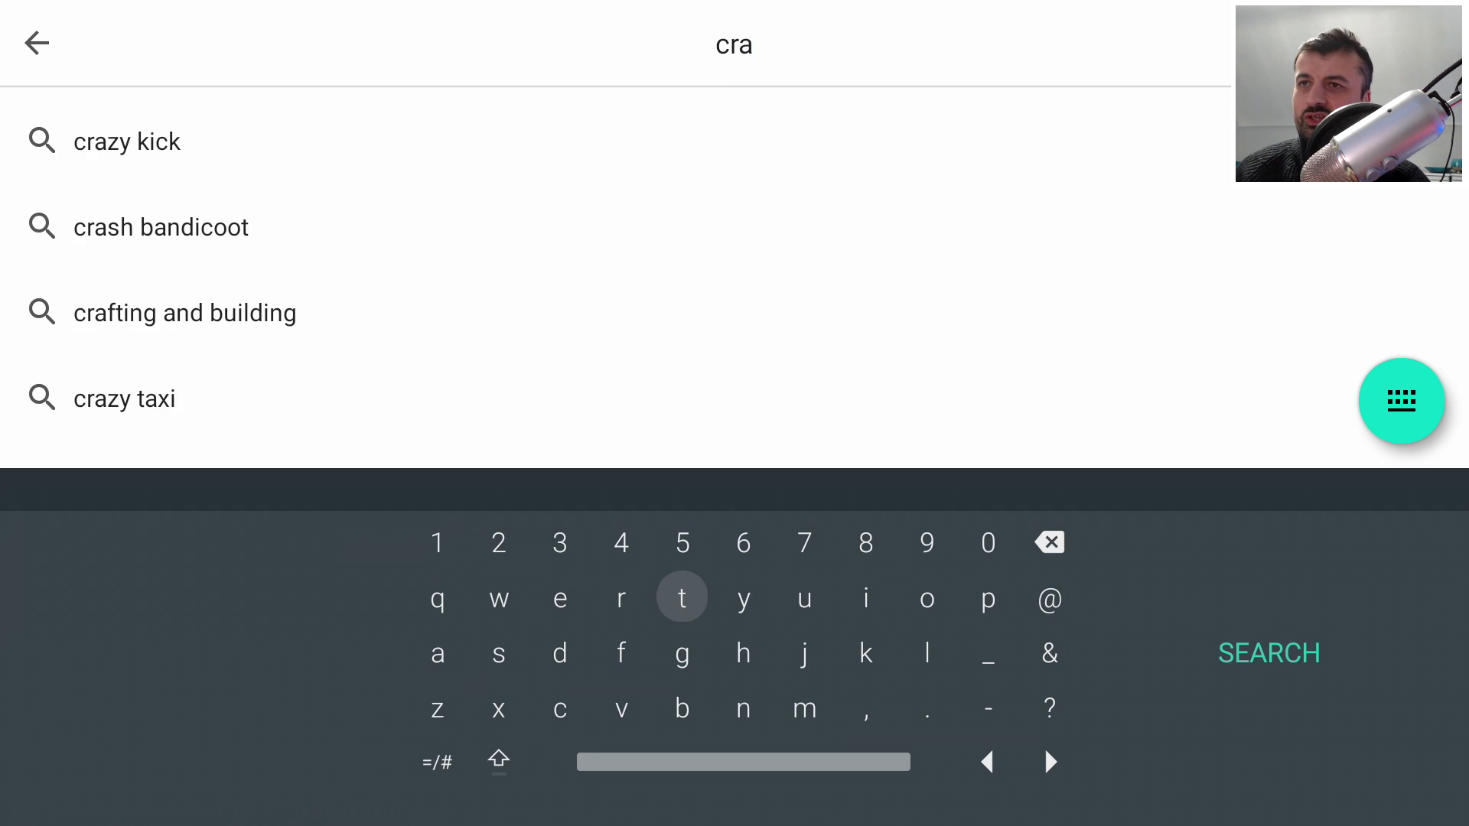
left_click(211, 399)
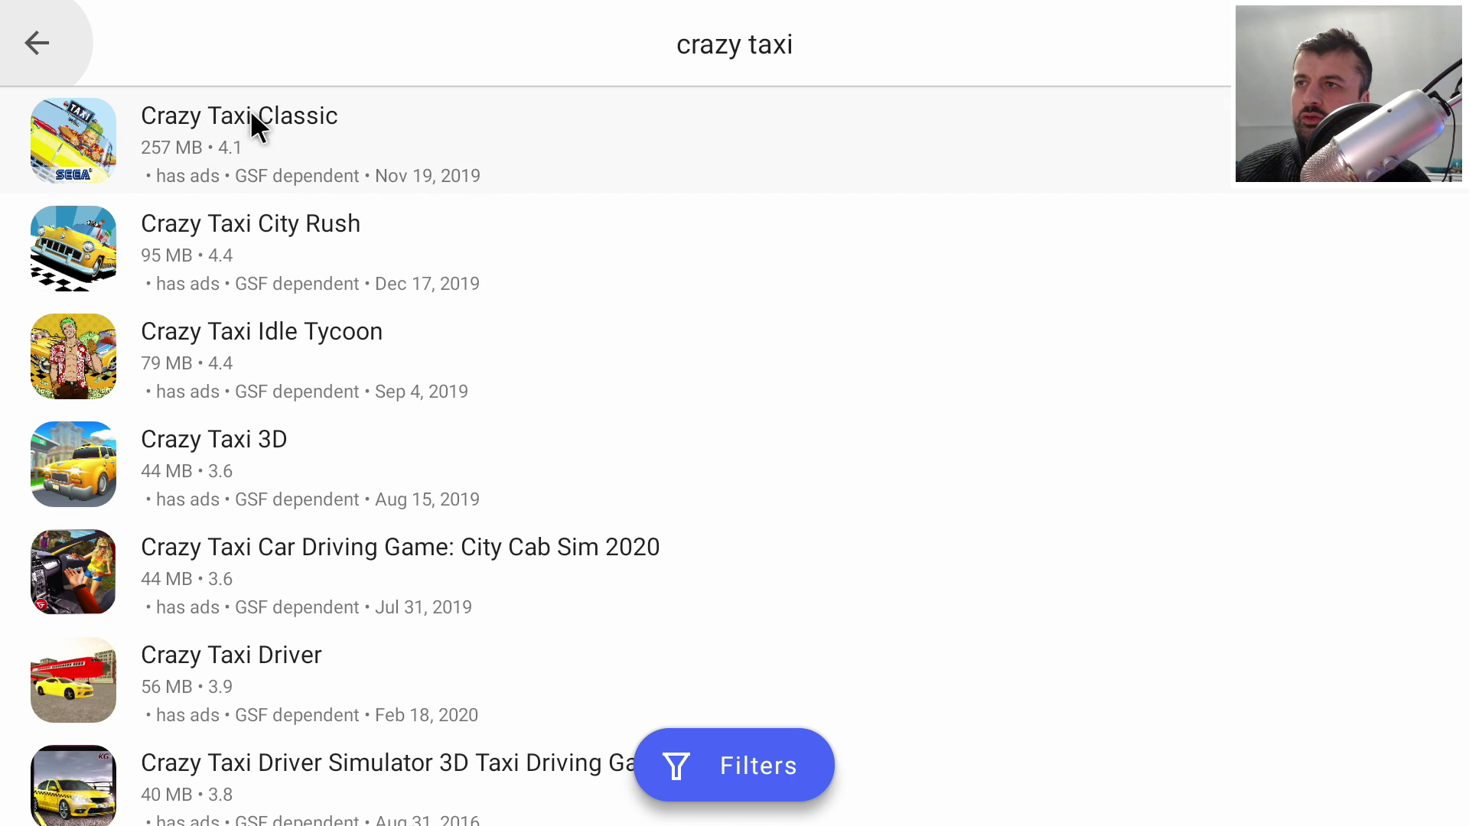
left_click(251, 111)
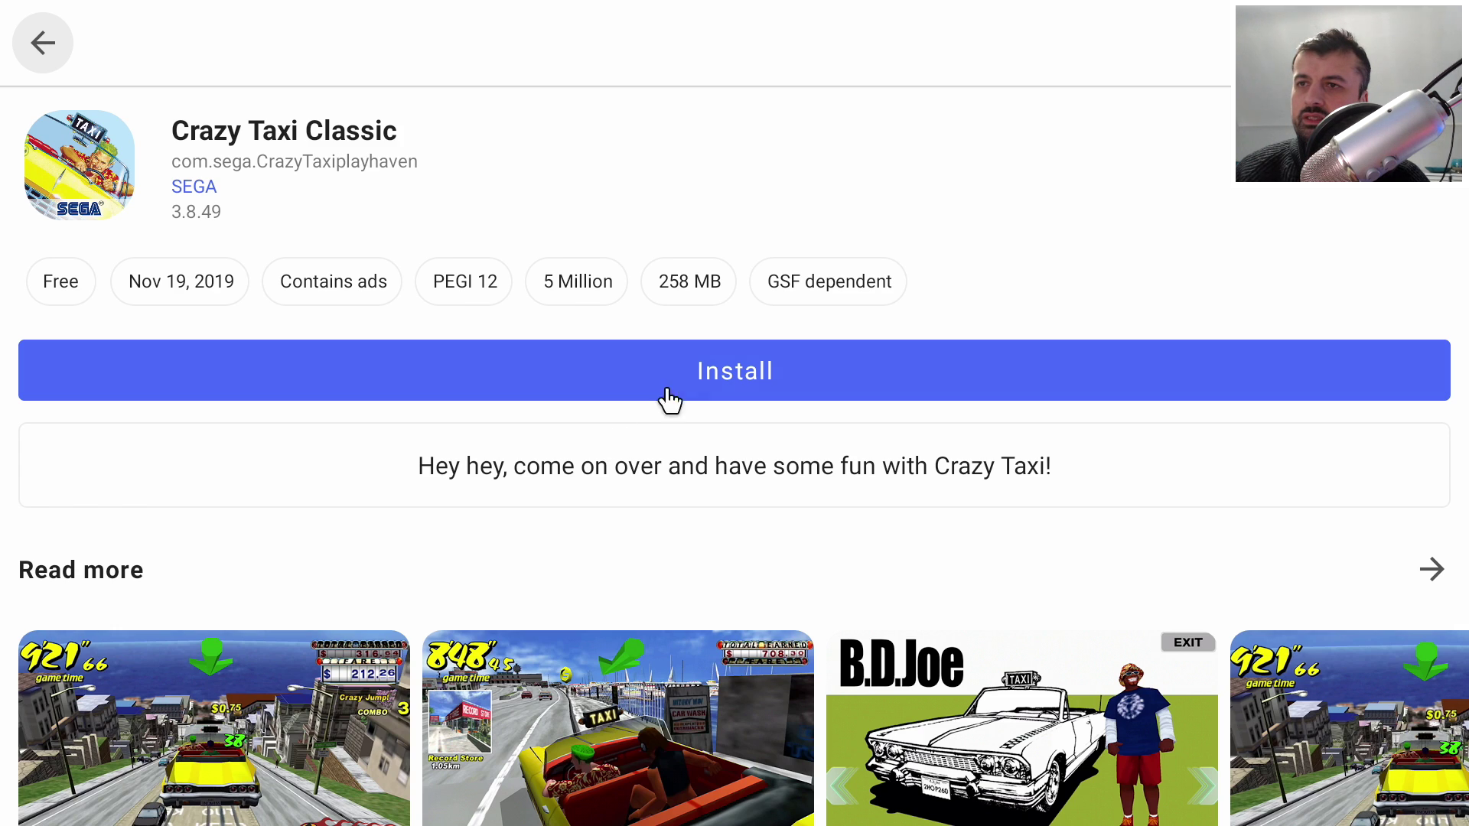
left_click(729, 380)
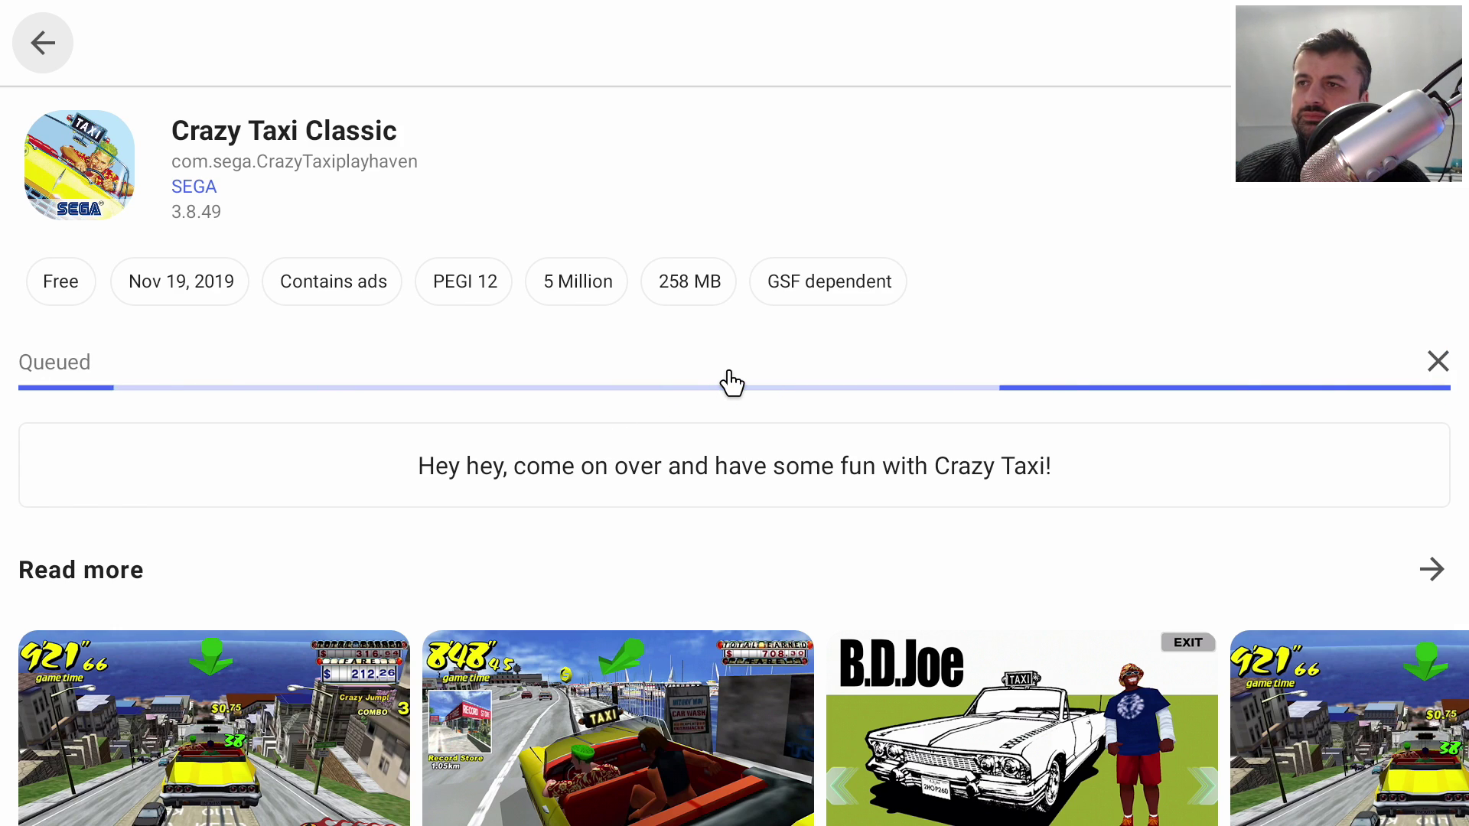